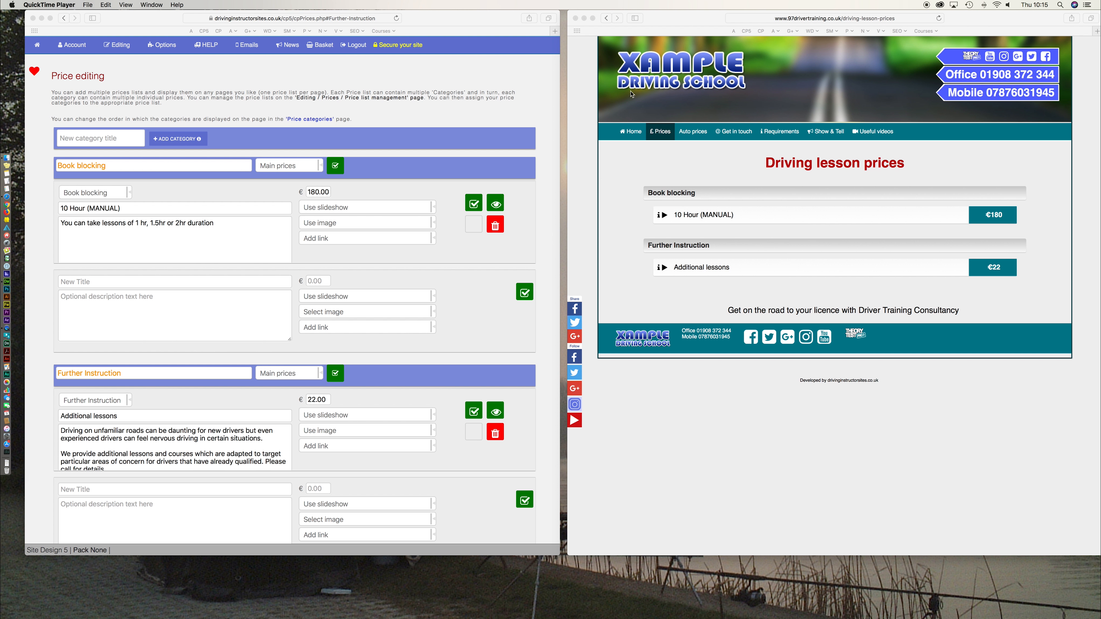
# - Place the live preview beside the editor and check its Further Instruction and Book blocking headings
pyautogui.moveTo(658, 22); pyautogui.dragTo(634, 28)
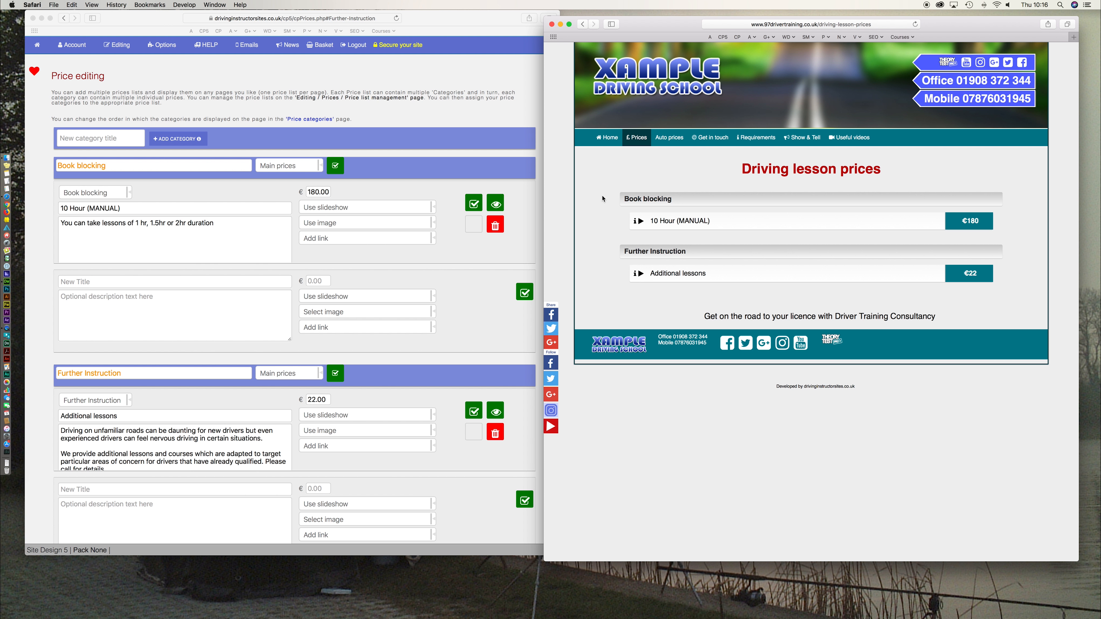
pyautogui.moveTo(699, 258); pyautogui.dragTo(625, 253)
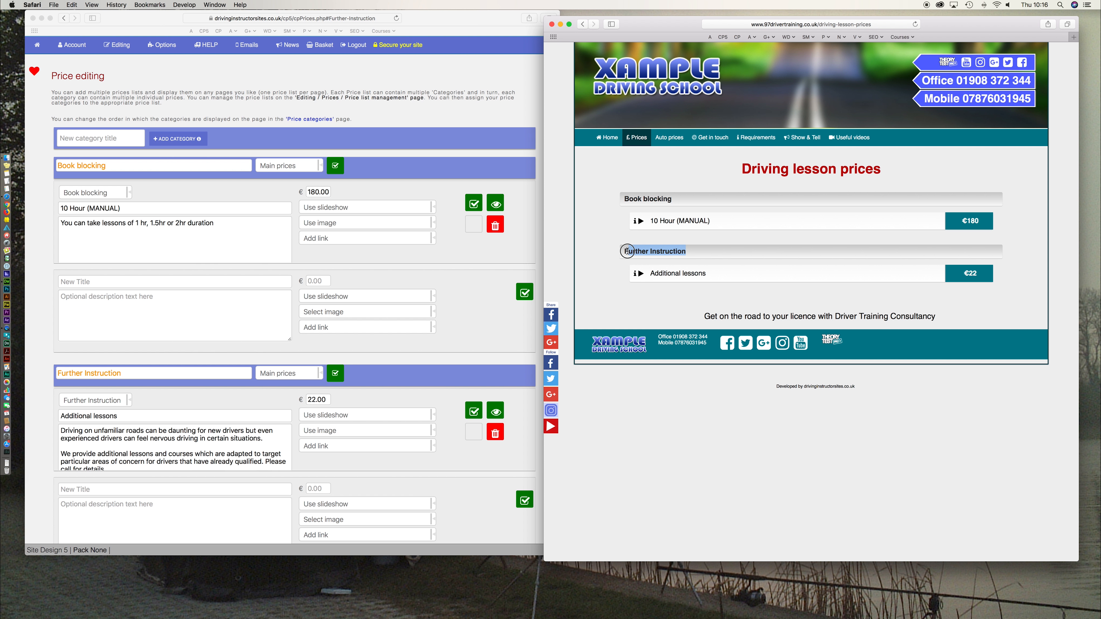
pyautogui.moveTo(674, 202); pyautogui.dragTo(626, 200)
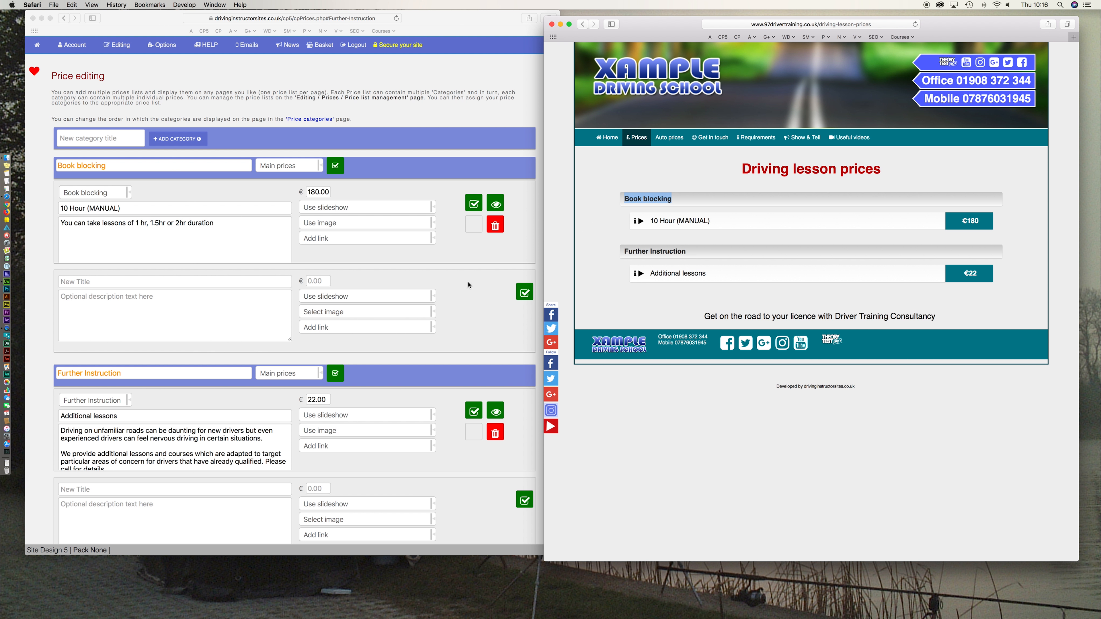
pyautogui.click(461, 288)
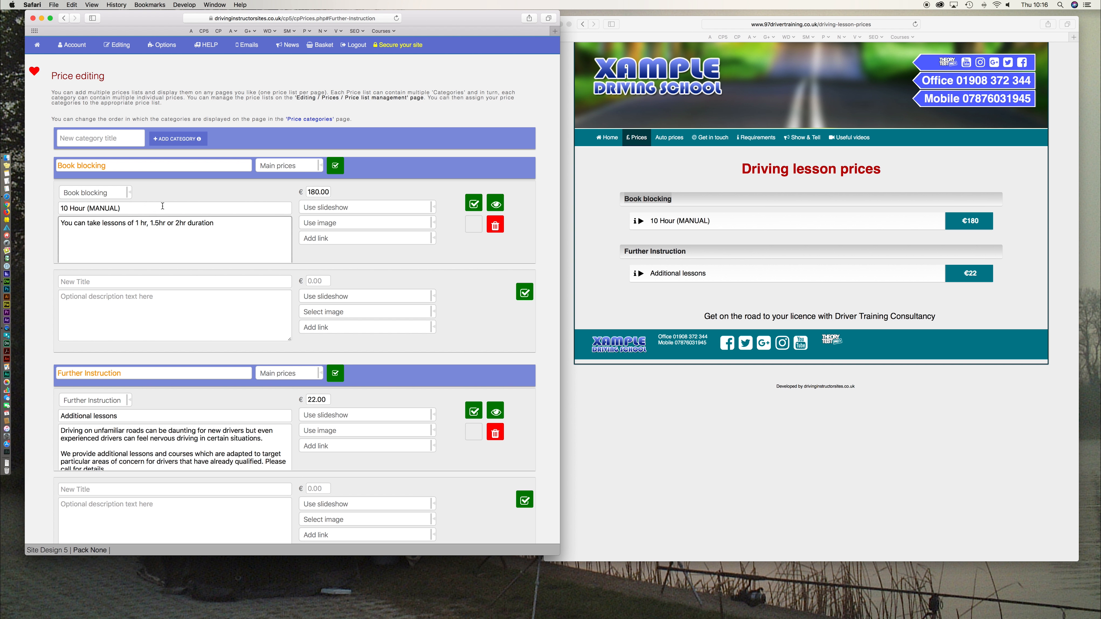
pyautogui.click(116, 45)
# - Add the item '5 hours paid in advance' priced 100 under Book blocking and save it
pyautogui.click(170, 282)
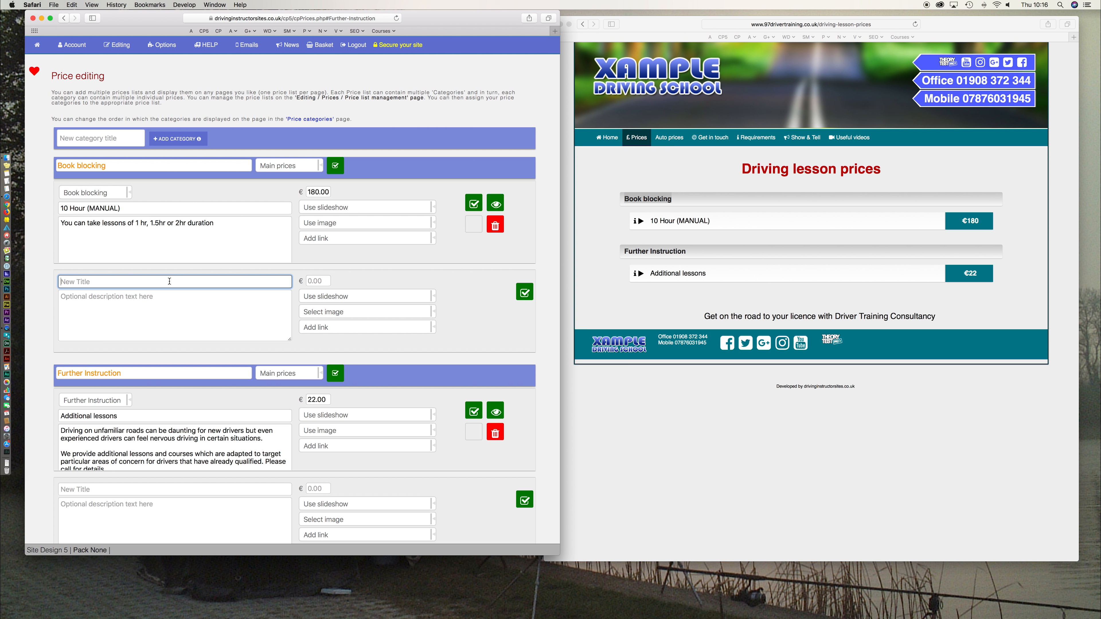
pyautogui.write('5')
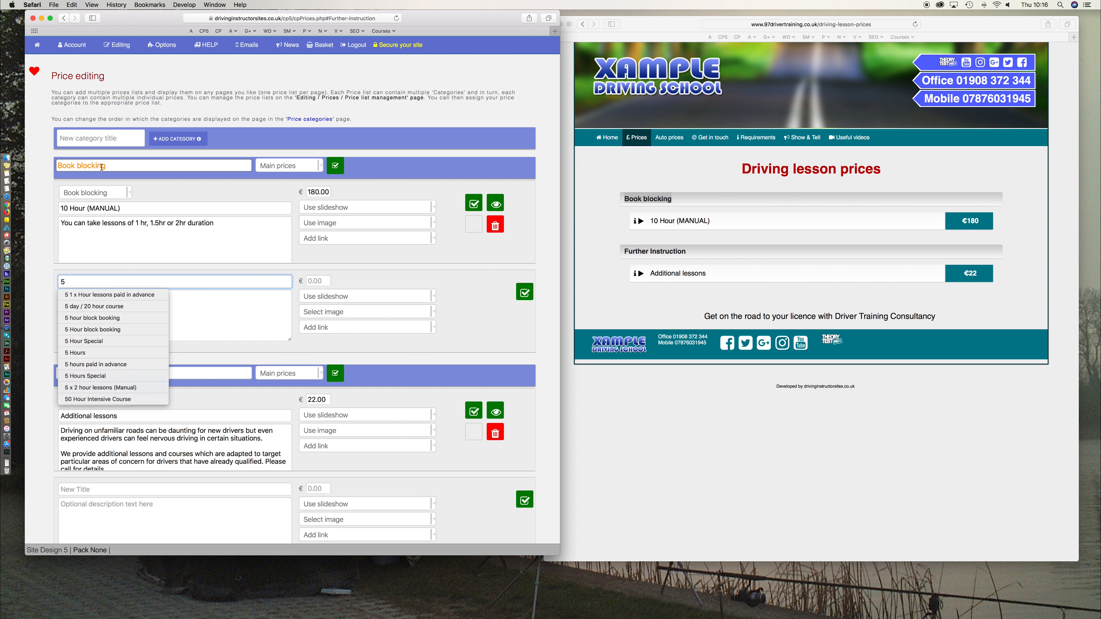
pyautogui.write(' hou')
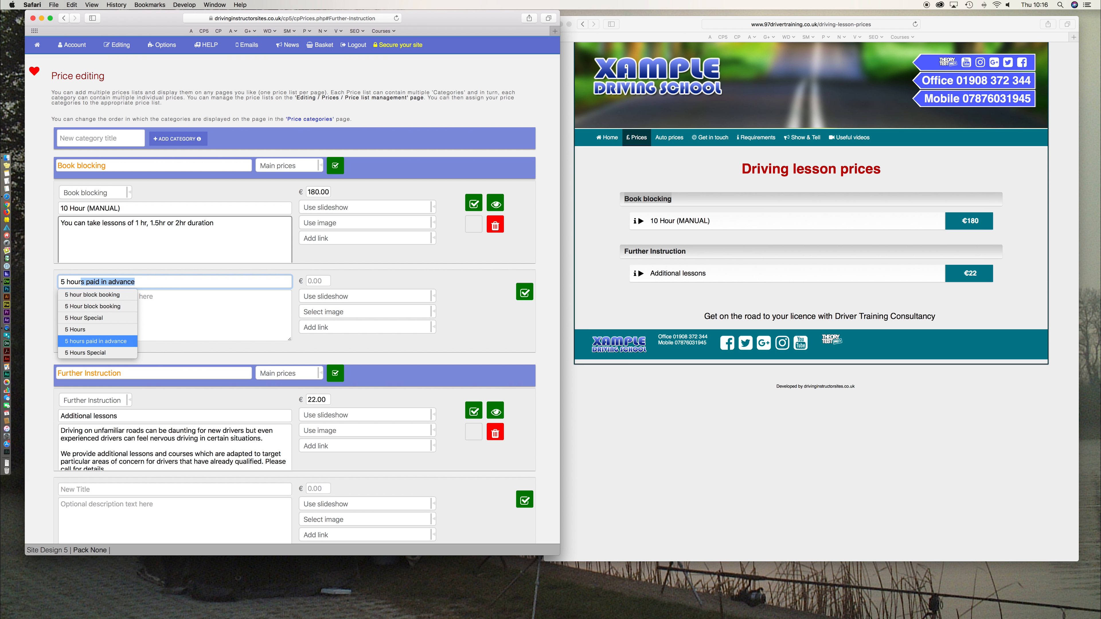
pyautogui.press('Escape')
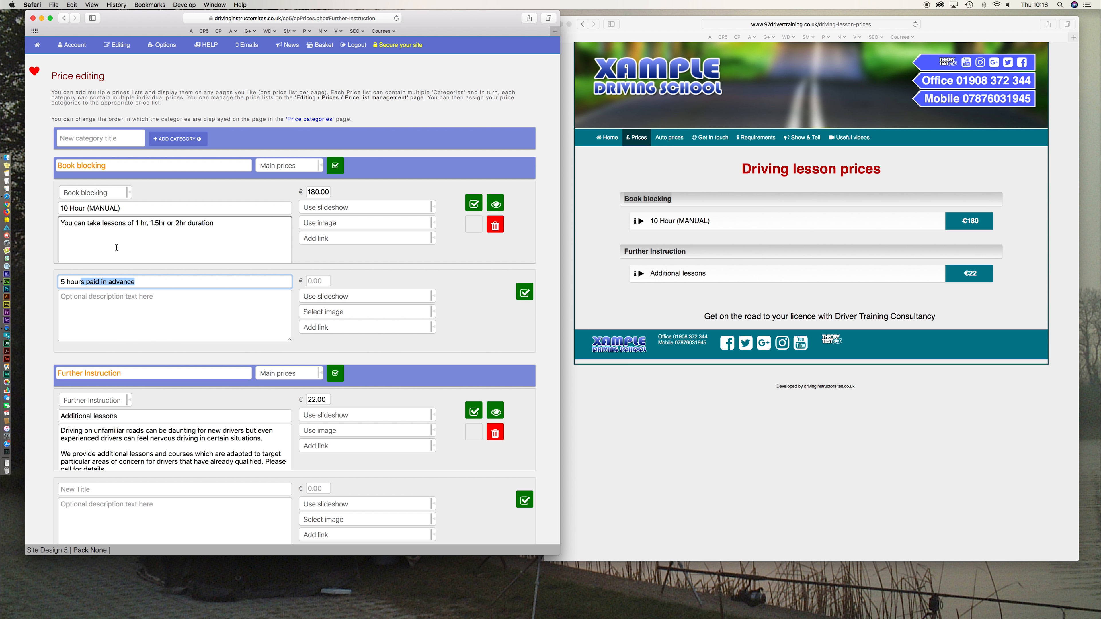
pyautogui.click(325, 281)
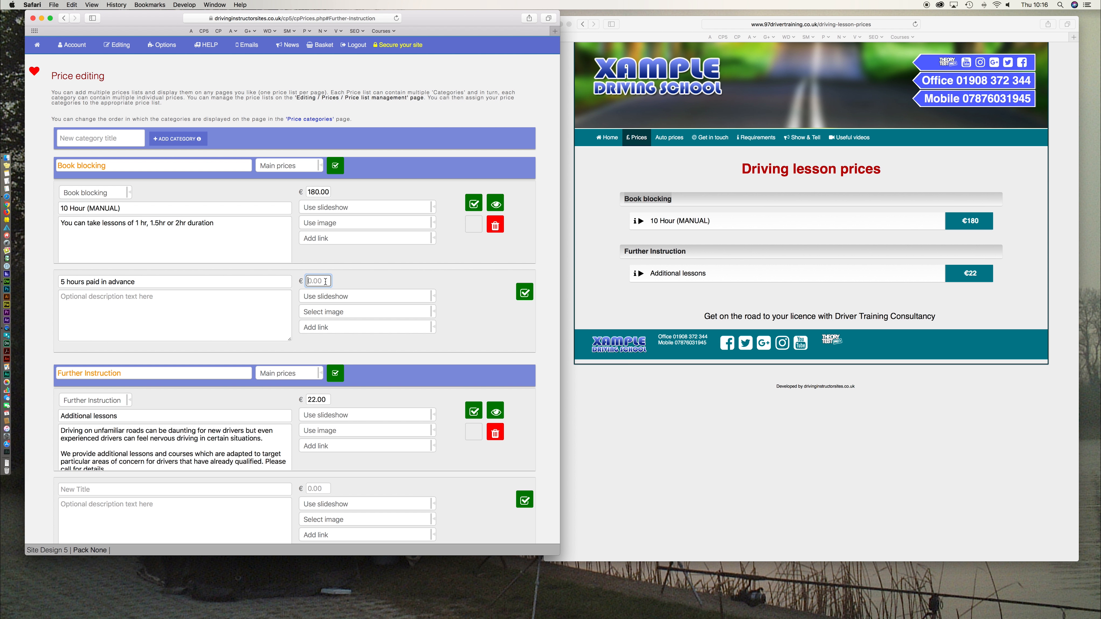
pyautogui.write('100')
pyautogui.click(459, 282)
pyautogui.click(528, 294)
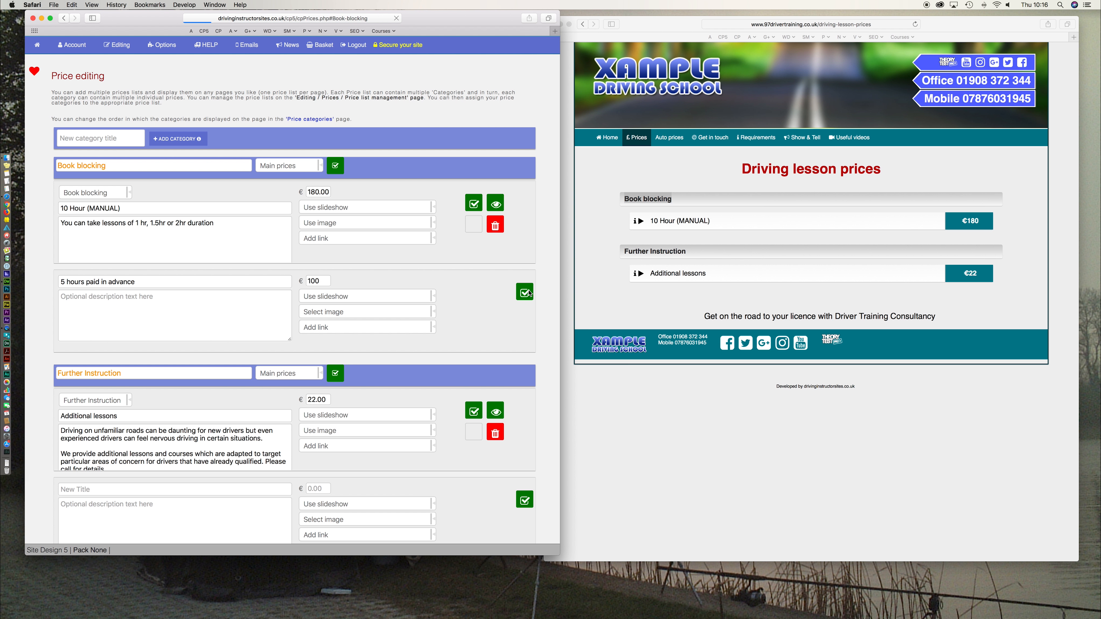
# - Highlight the Book blocking category name and the new item's title in the editor
pyautogui.scroll(2, 523, 295)
pyautogui.click(130, 132)
pyautogui.moveTo(107, 88); pyautogui.dragTo(46, 89)
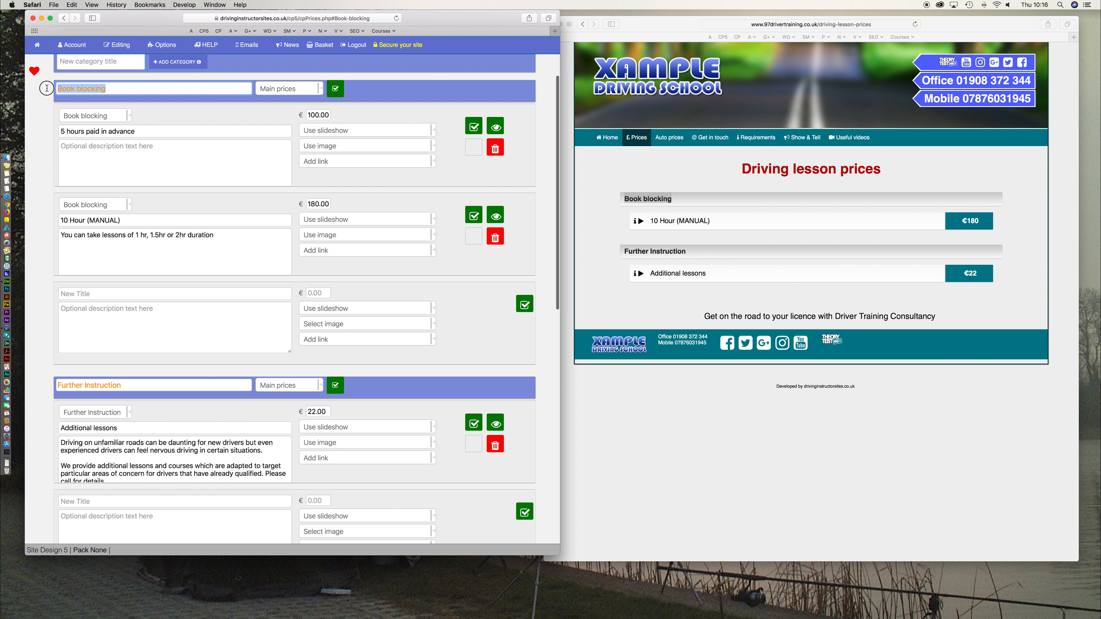
pyautogui.moveTo(140, 132); pyautogui.dragTo(43, 131)
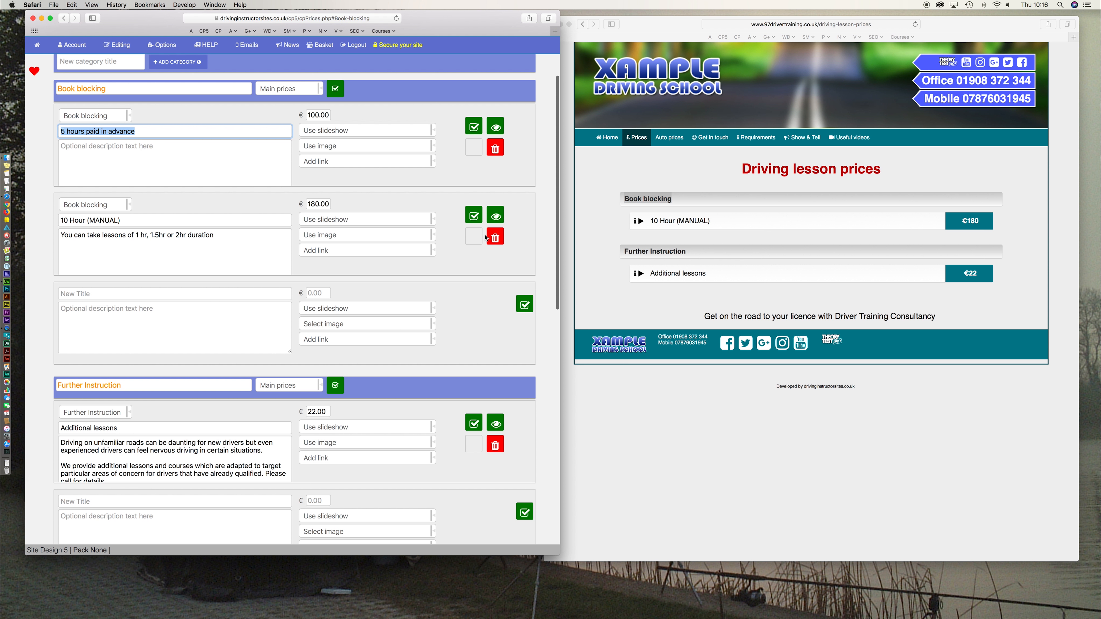
pyautogui.click(588, 244)
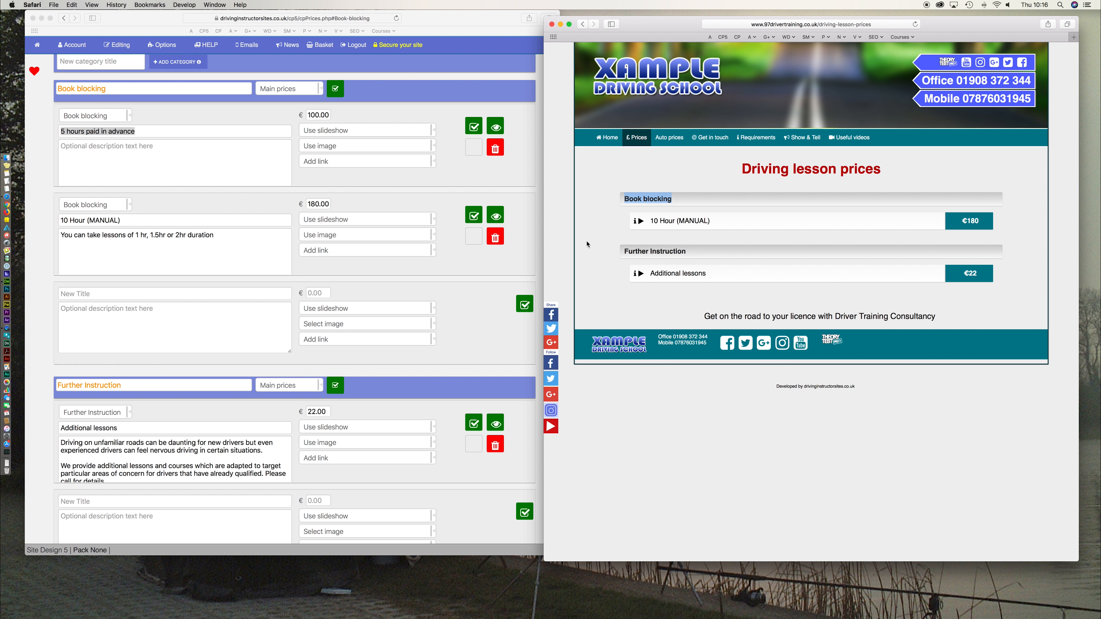
# - Reload the live prices page and highlight the new '5 hours paid in advance' row
pyautogui.press('super+r')
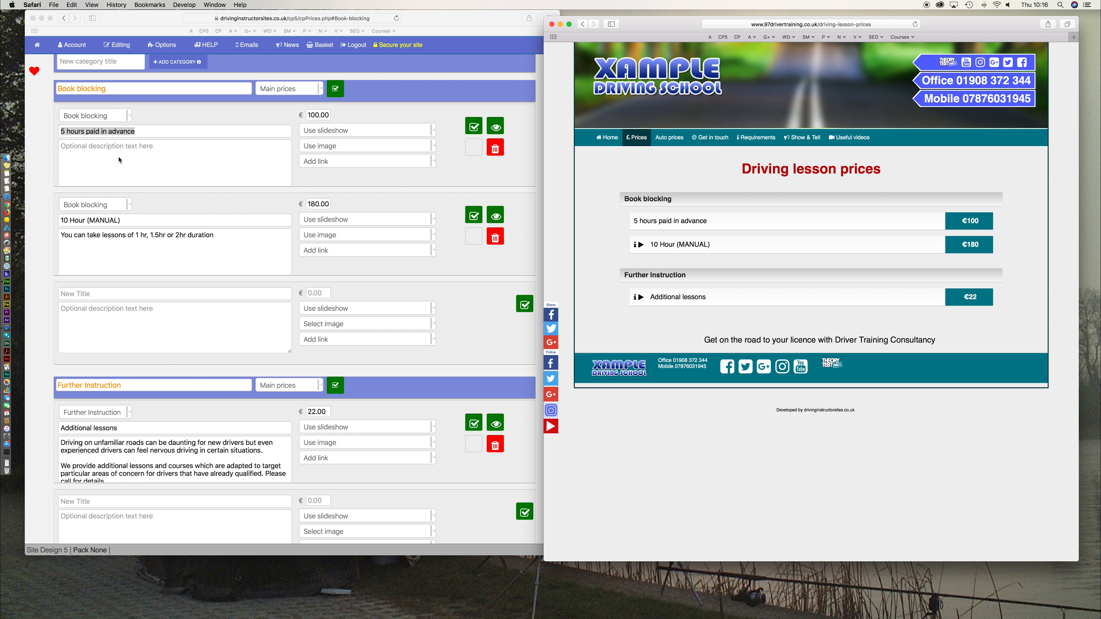
pyautogui.click(132, 160)
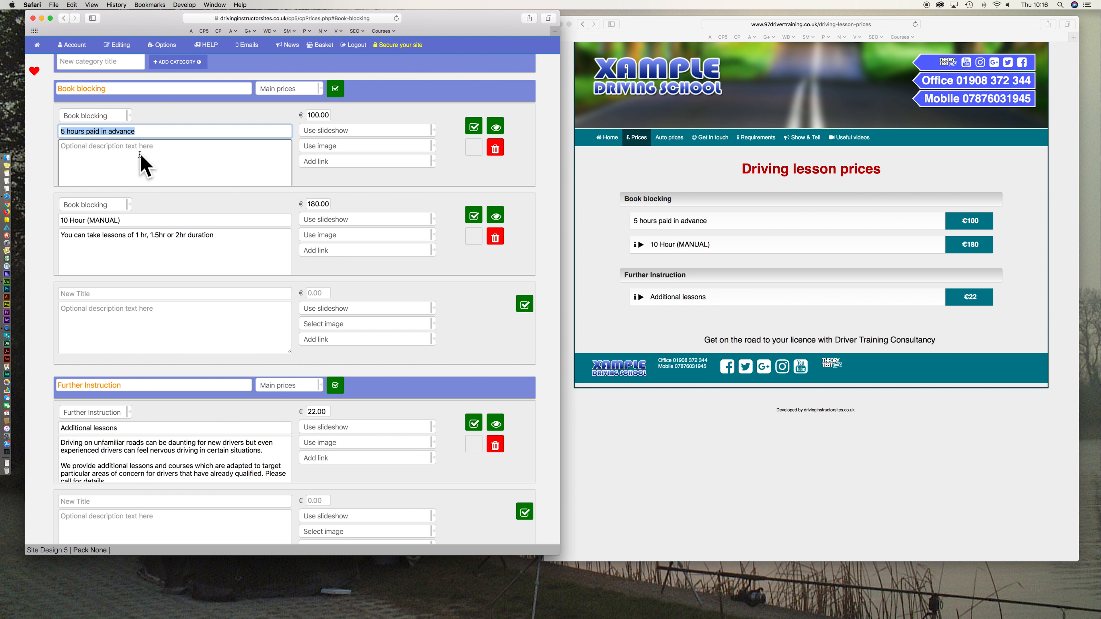
pyautogui.click(589, 246)
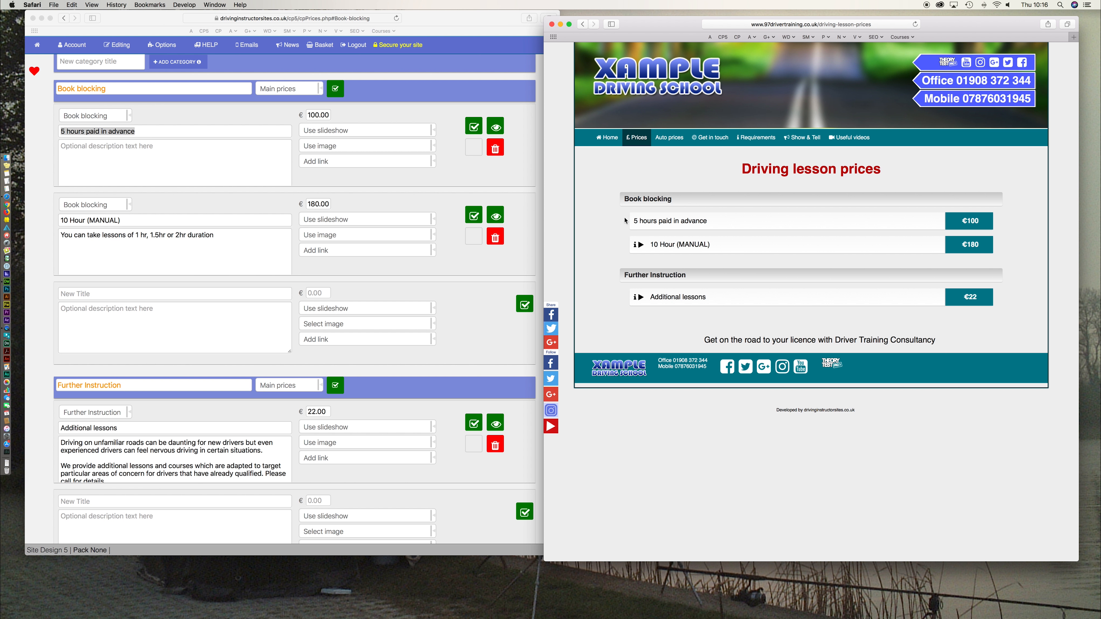
pyautogui.tripleClick(634, 221)
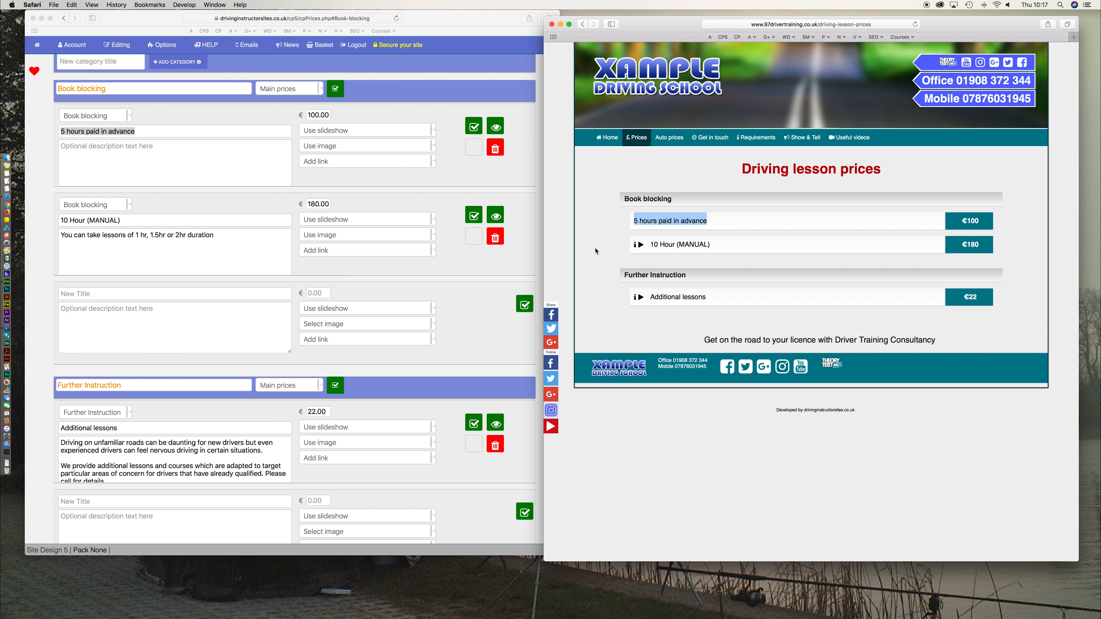
# - Select the 10 Hour (MANUAL) description, then expand and collapse that row on the live page
pyautogui.click(218, 265)
pyautogui.press('super+a')
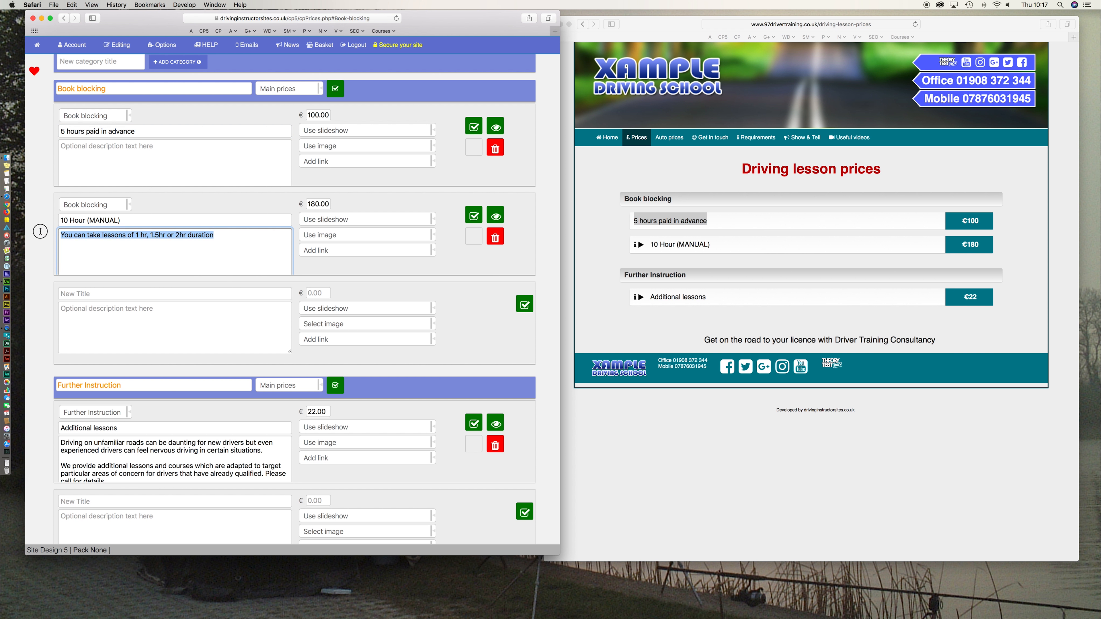
pyautogui.click(588, 214)
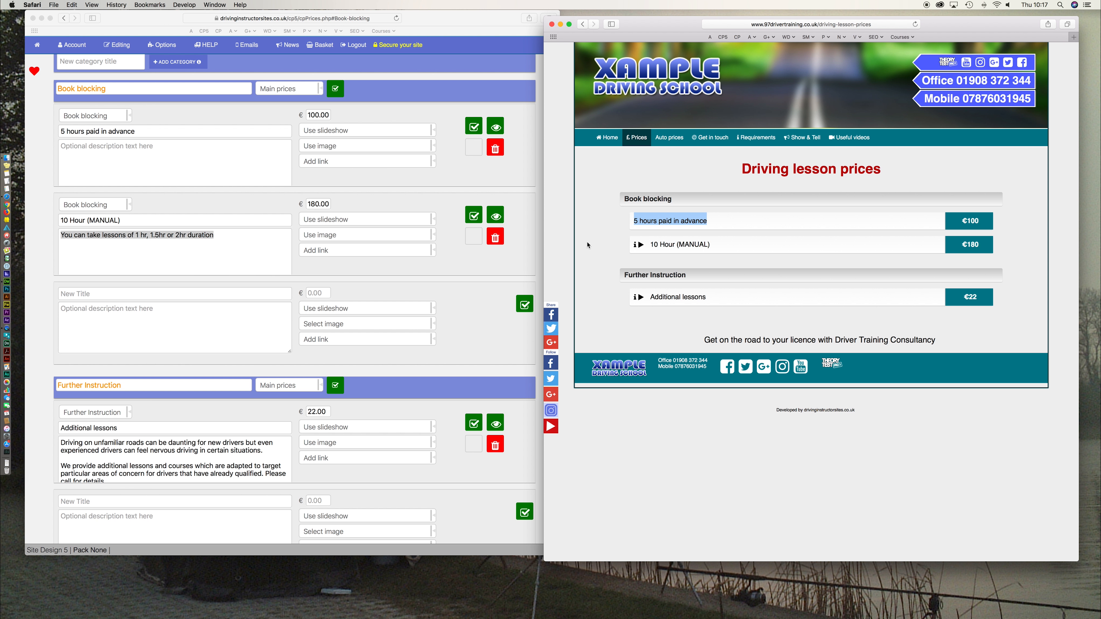
pyautogui.click(640, 246)
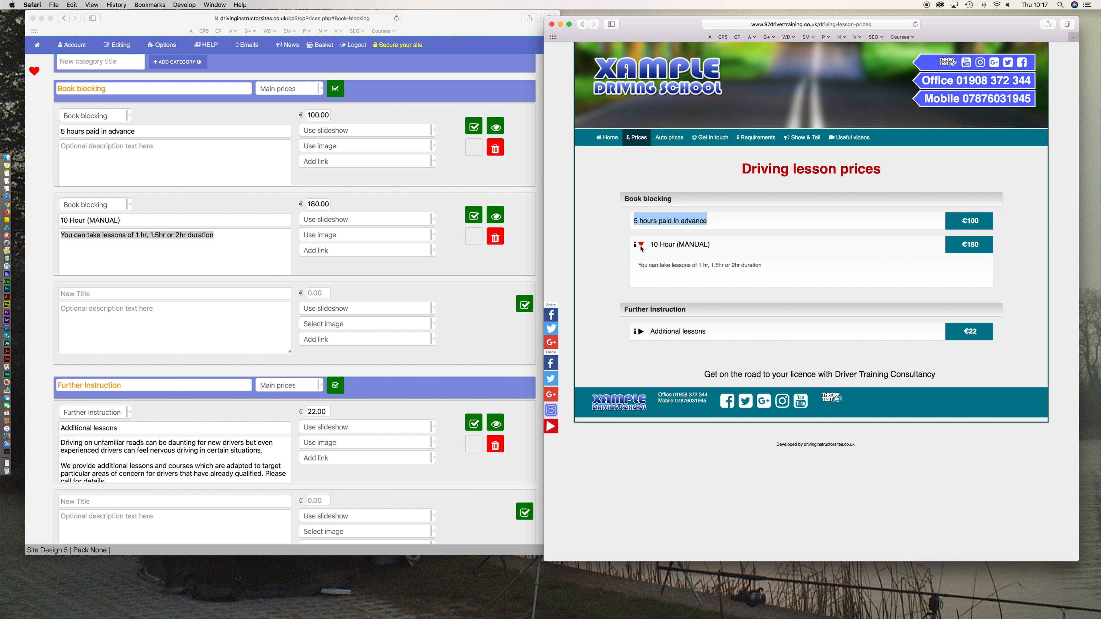
pyautogui.click(640, 248)
# - Return to the price editor and select the Book blocking category name
pyautogui.click(498, 259)
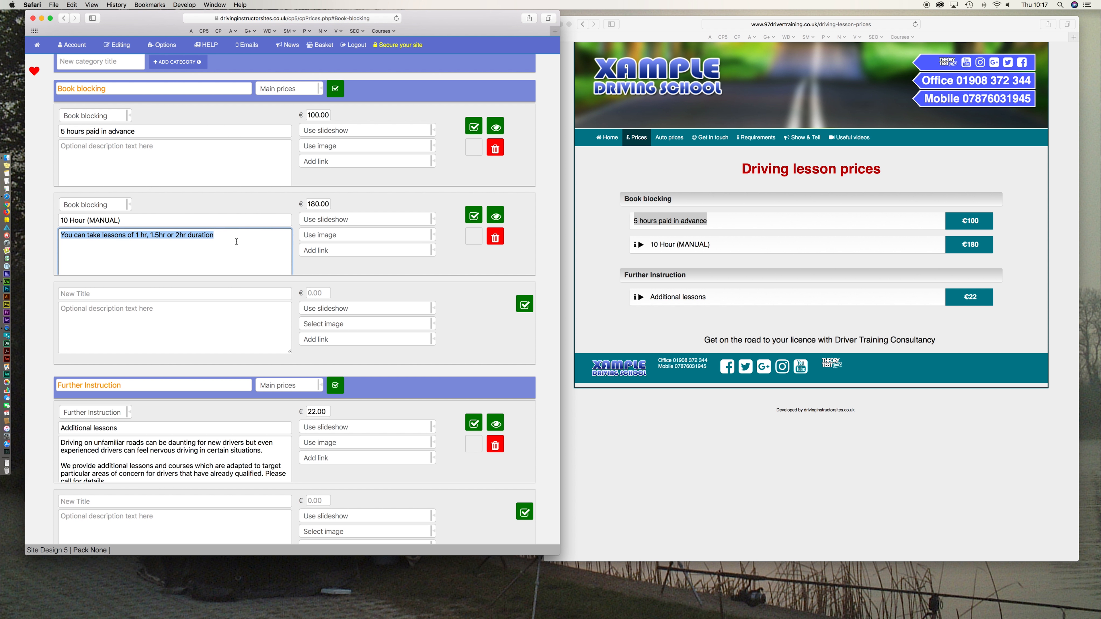
pyautogui.click(104, 89)
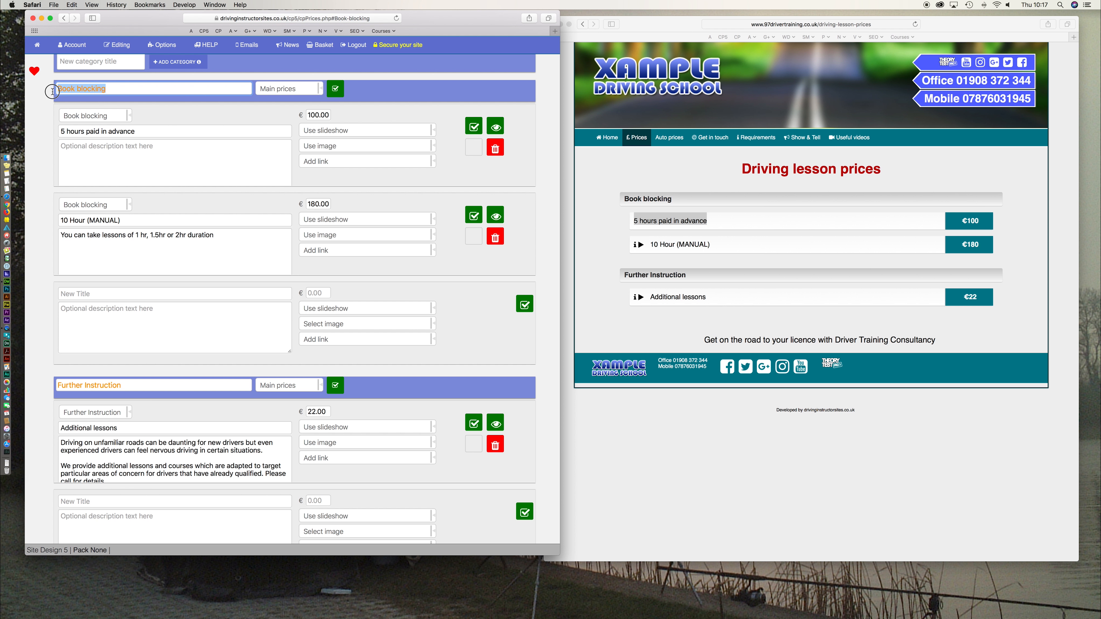
pyautogui.scroll(3, 173, 128)
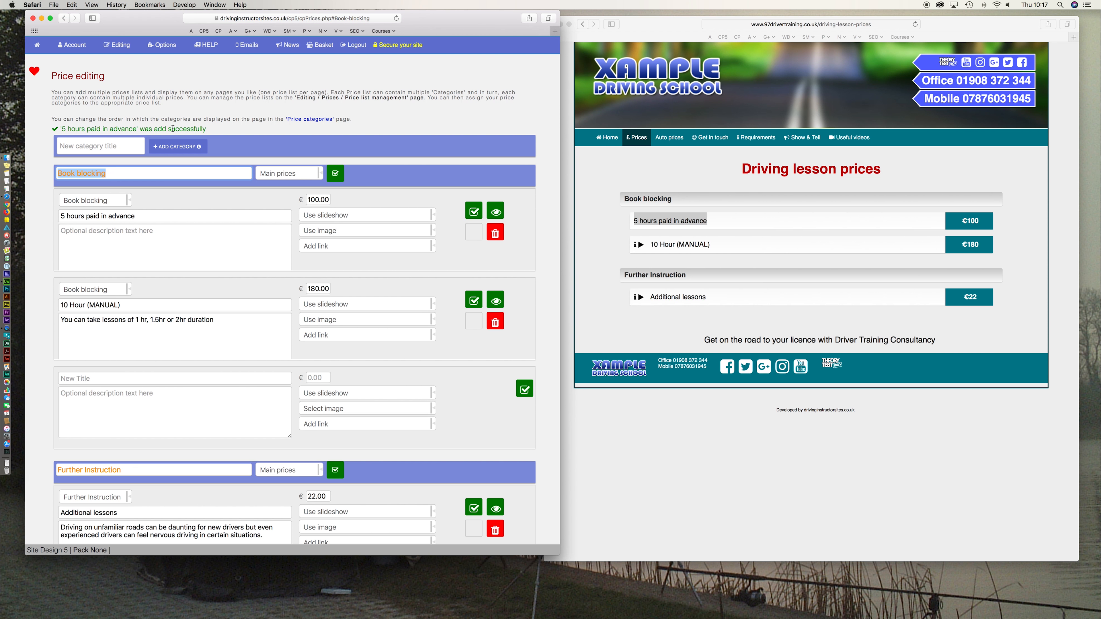
# - Rename the Book blocking category to 'Paid in advance' and save it
pyautogui.click(137, 175)
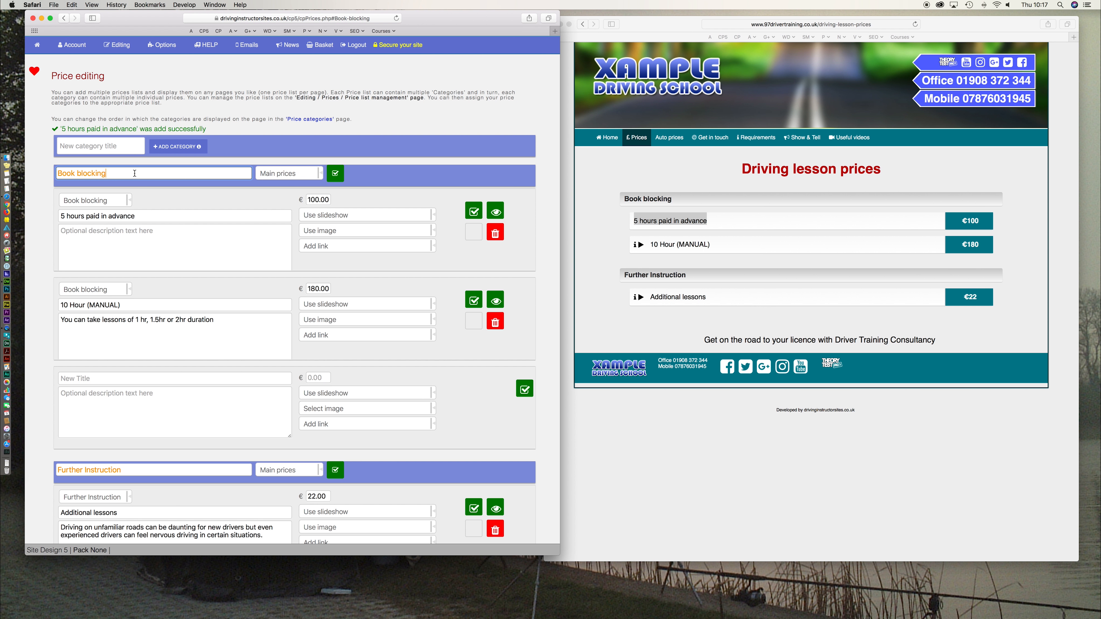
pyautogui.moveTo(45, 173); pyautogui.dragTo(108, 172)
pyautogui.write('Paid in advance')
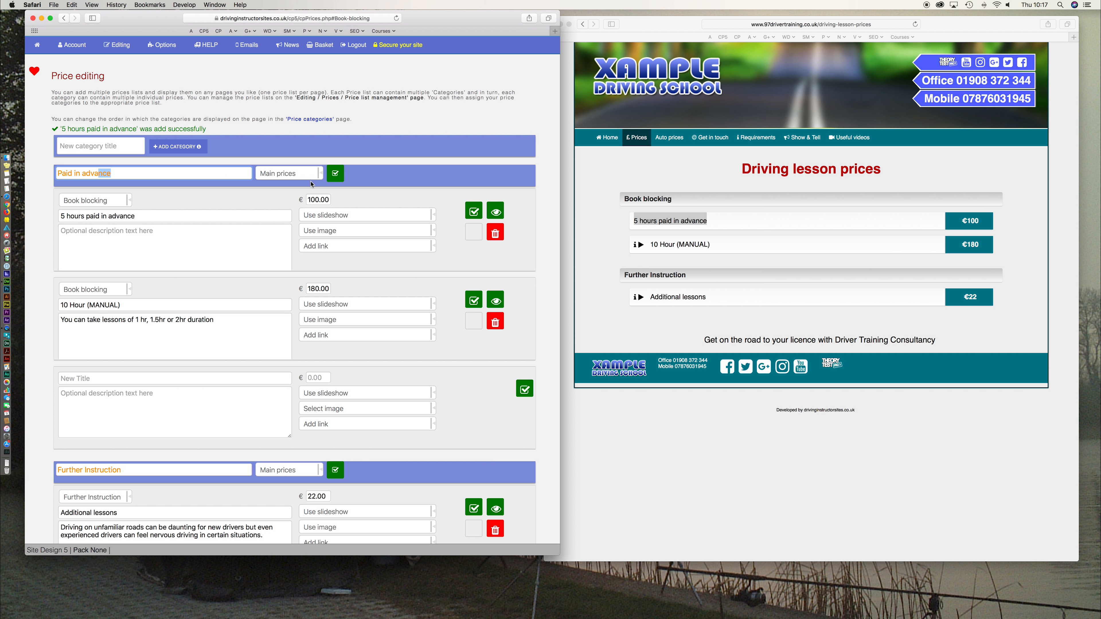
pyautogui.click(335, 173)
# - Reload the live prices page to confirm the Paid in advance heading
pyautogui.click(618, 286)
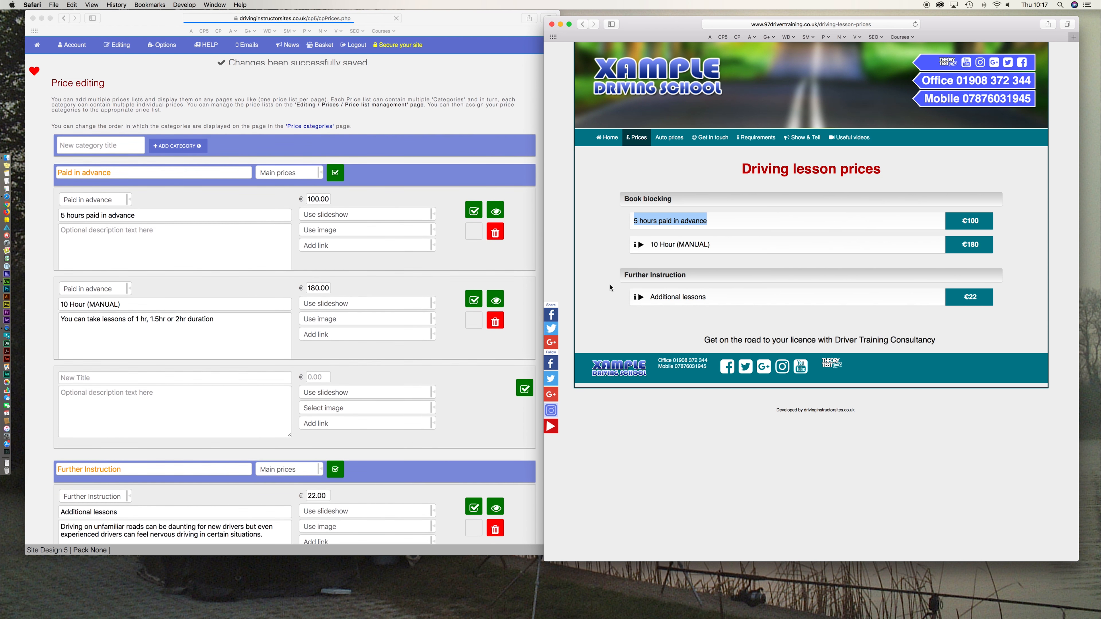
pyautogui.press('super+r')
pyautogui.moveTo(680, 199); pyautogui.dragTo(616, 200)
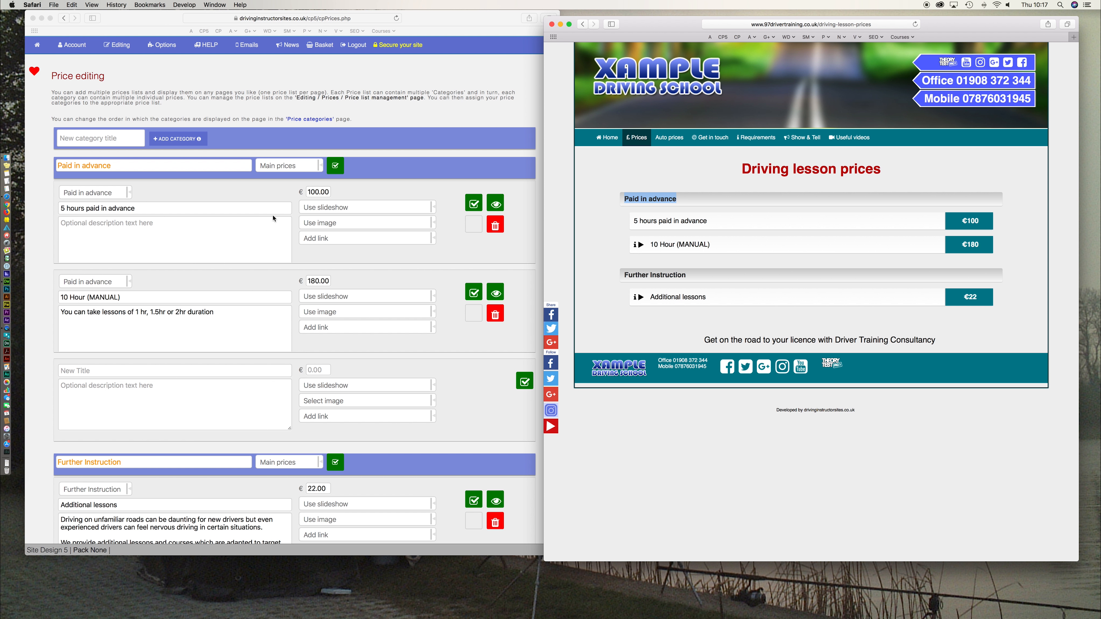
pyautogui.click(205, 193)
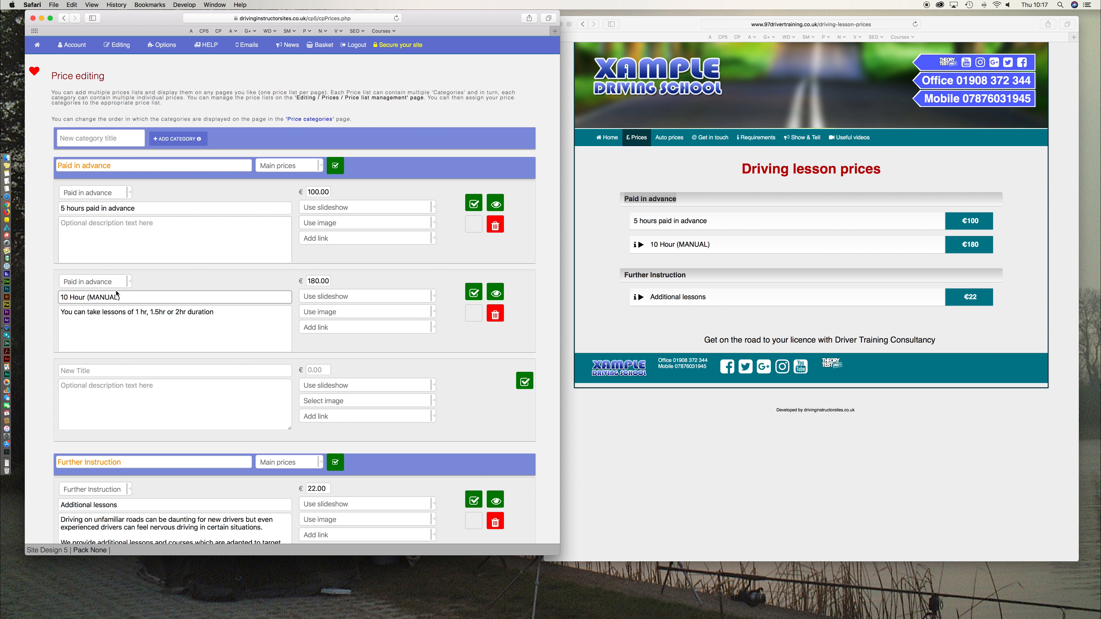
# - Change the 10 Hour (MANUAL) item's category to Further Instruction and save it
pyautogui.scroll(-2, 147, 285)
pyautogui.scroll(-1, 146, 288)
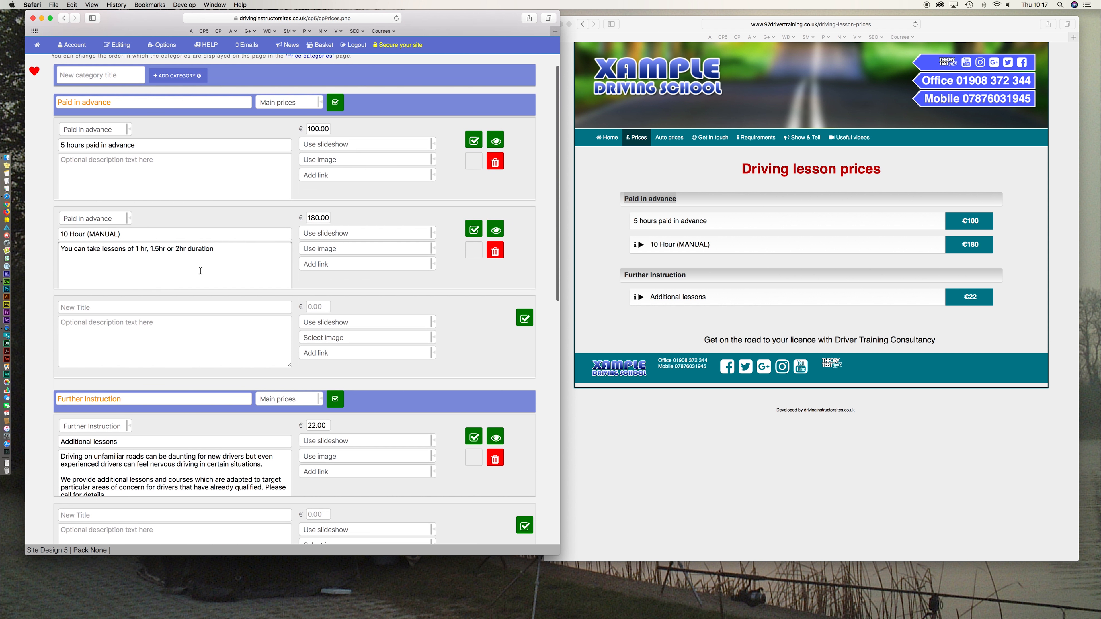
pyautogui.click(114, 220)
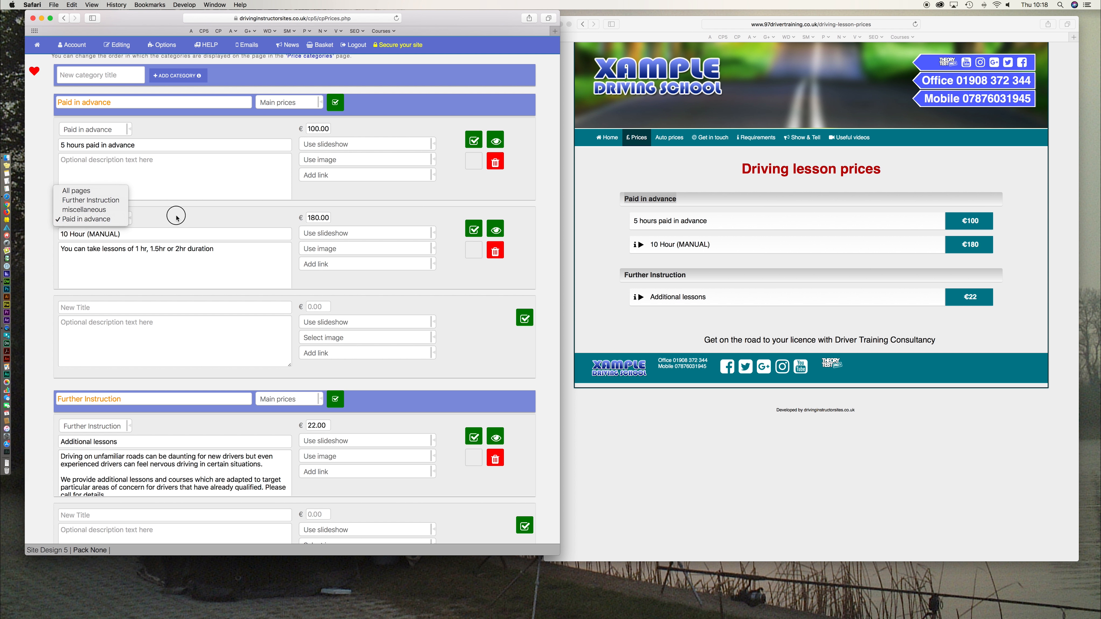
pyautogui.click(115, 224)
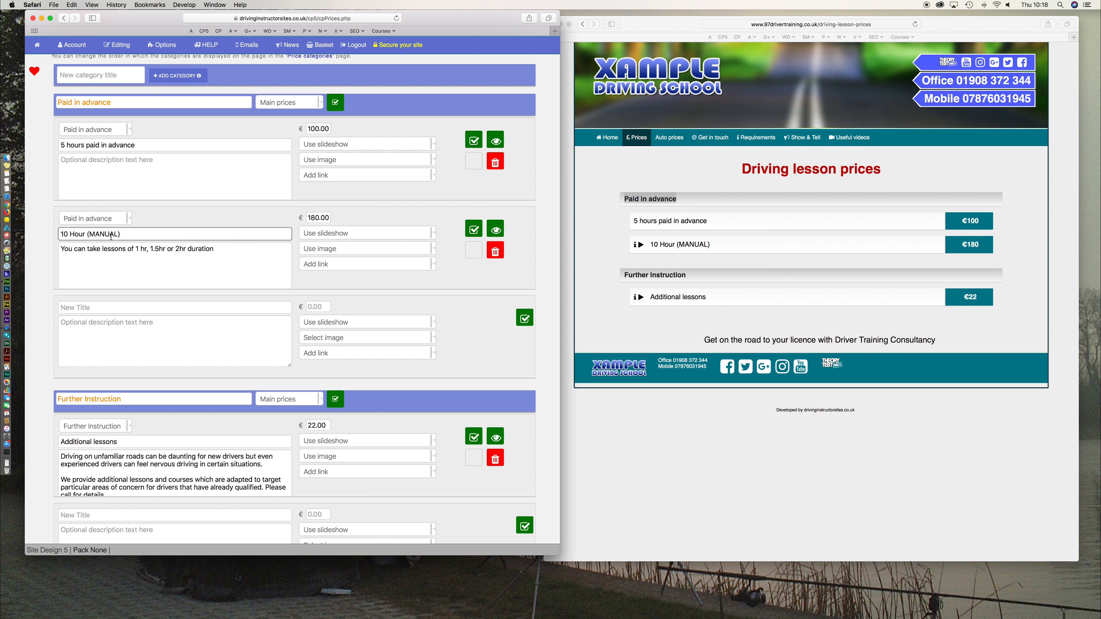
pyautogui.click(118, 427)
pyautogui.click(167, 419)
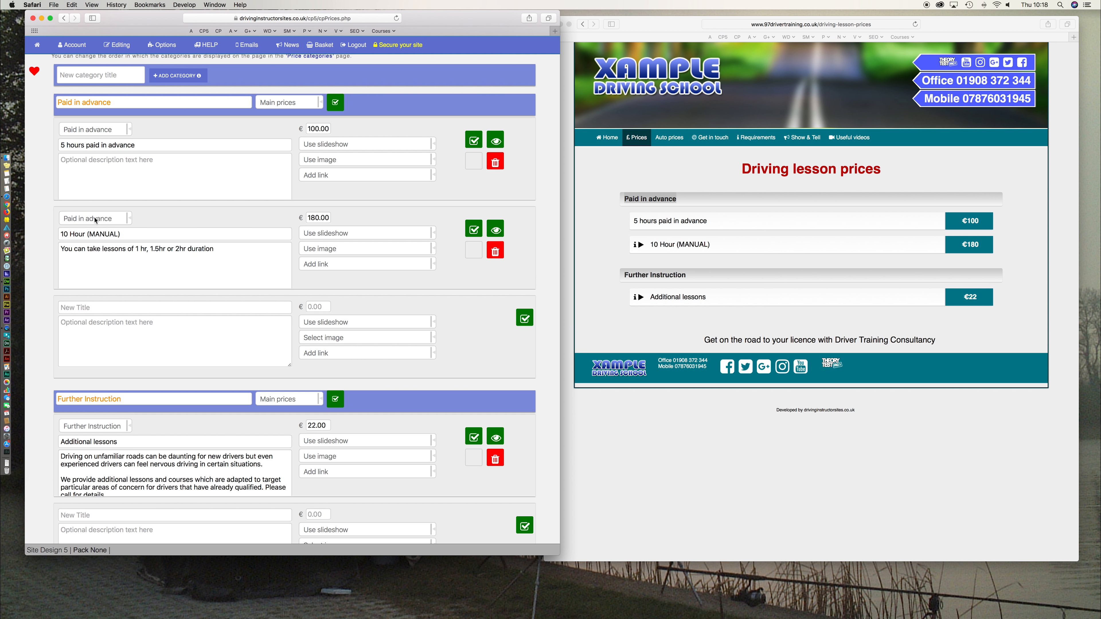
pyautogui.moveTo(64, 235); pyautogui.dragTo(120, 235)
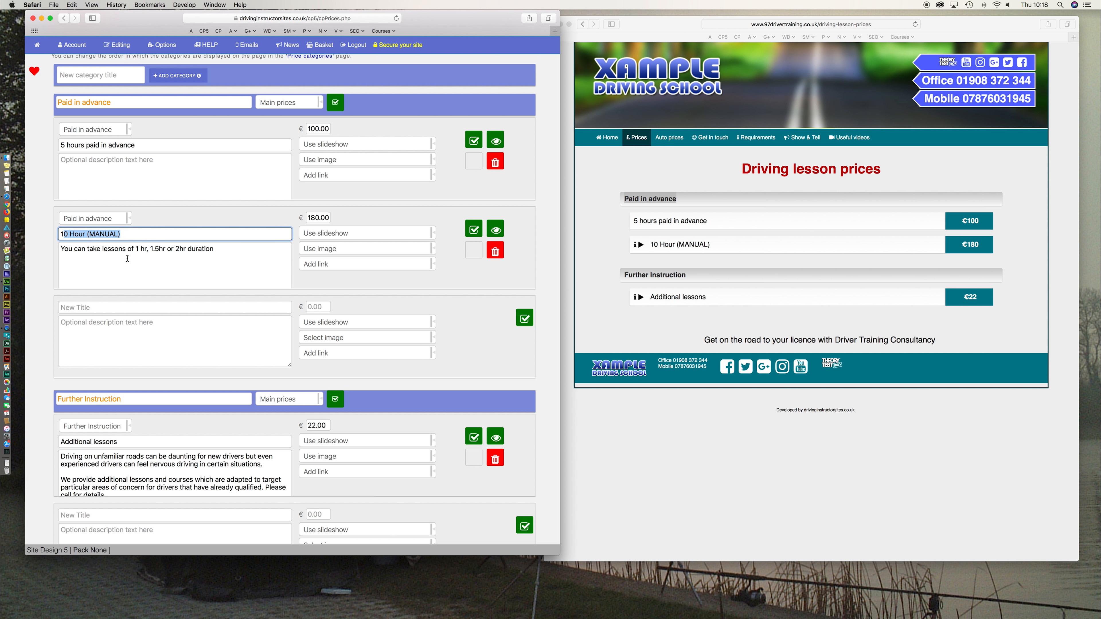
pyautogui.click(97, 221)
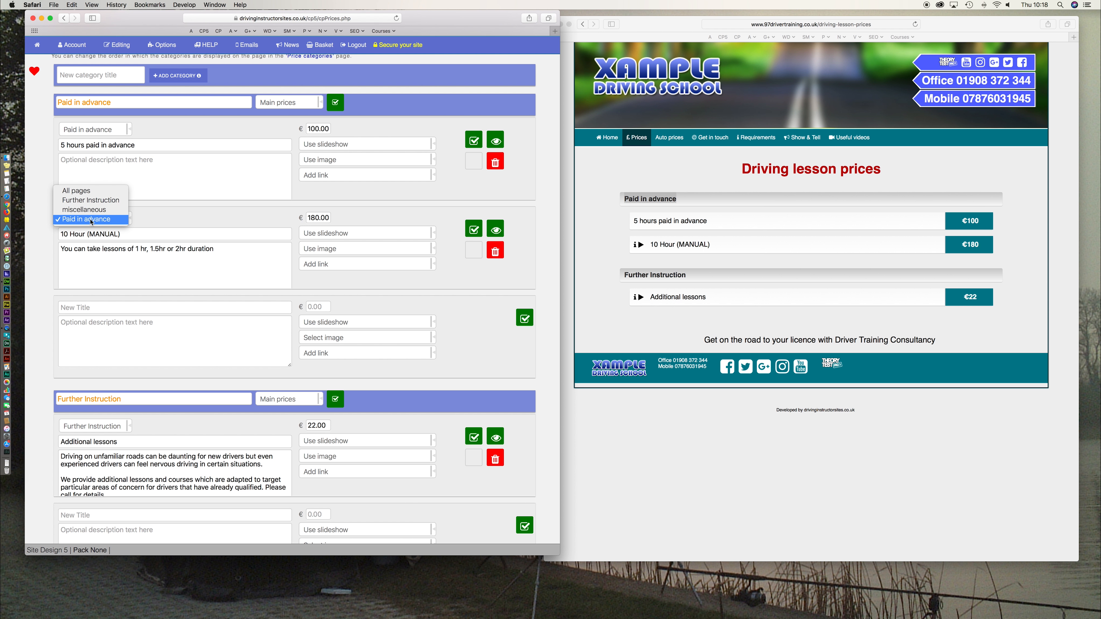
pyautogui.click(87, 224)
pyautogui.click(87, 221)
pyautogui.click(110, 201)
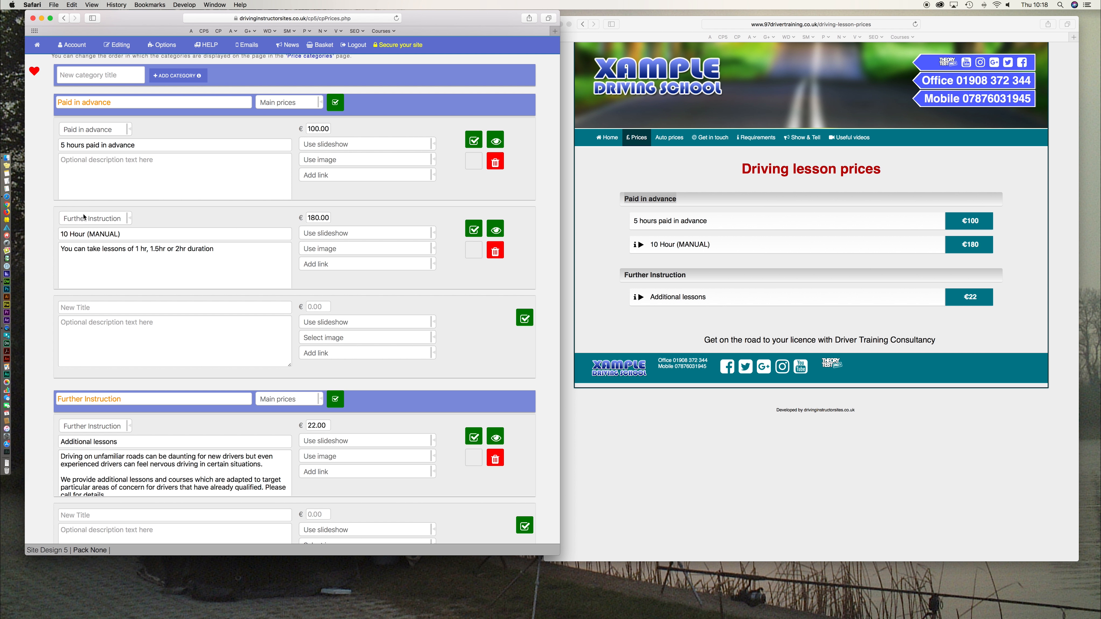
pyautogui.click(473, 230)
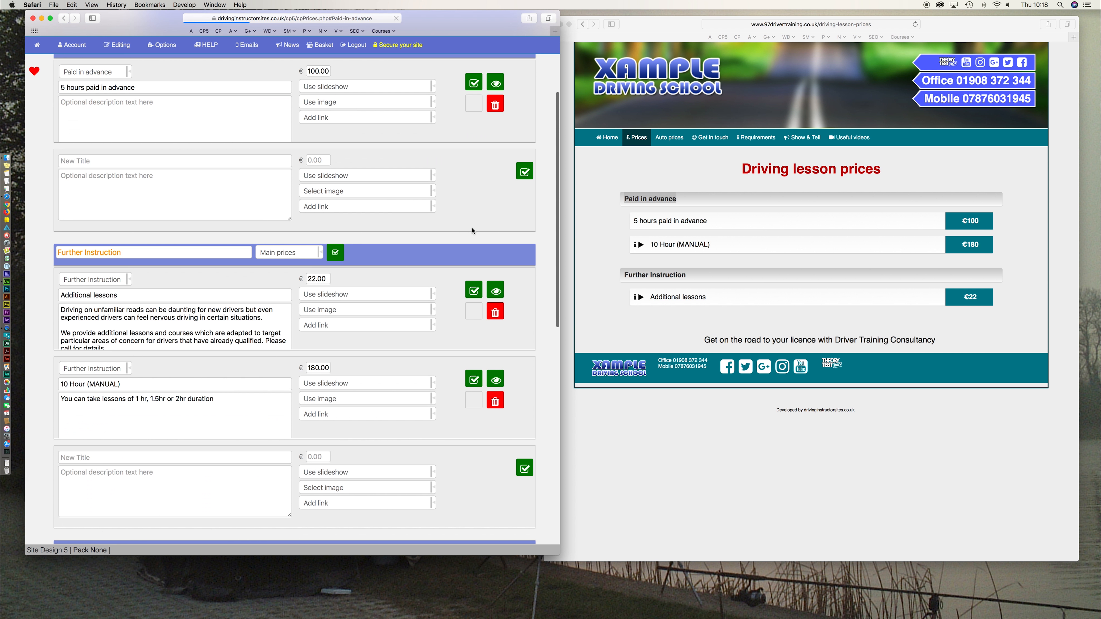
pyautogui.click(101, 294)
pyautogui.moveTo(121, 384); pyautogui.dragTo(85, 377)
pyautogui.moveTo(121, 253); pyautogui.dragTo(57, 254)
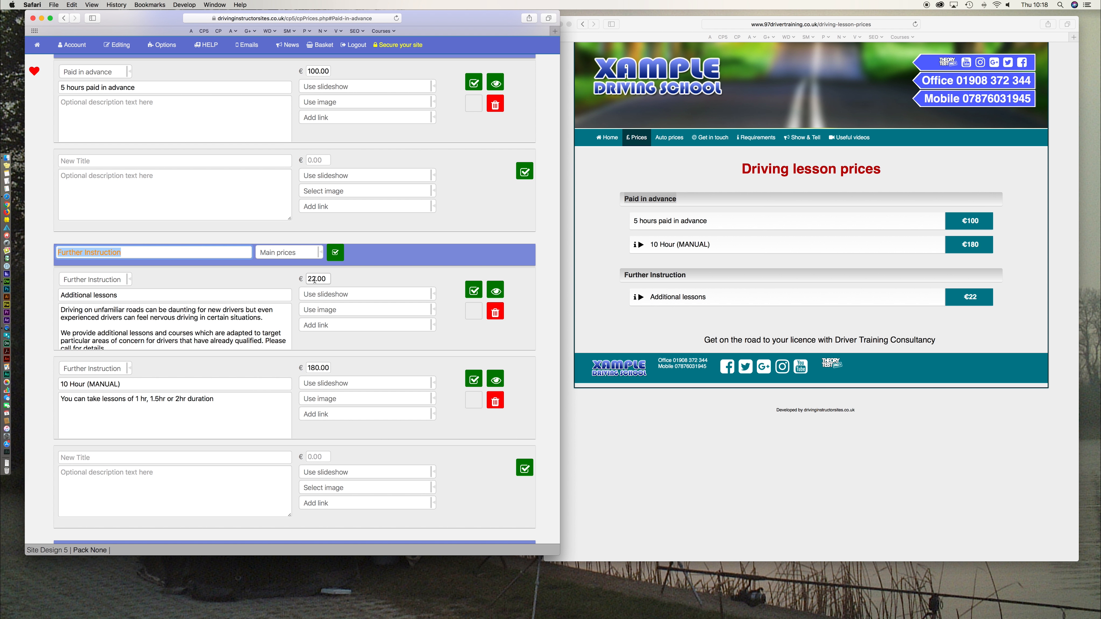
pyautogui.moveTo(306, 279); pyautogui.dragTo(332, 279)
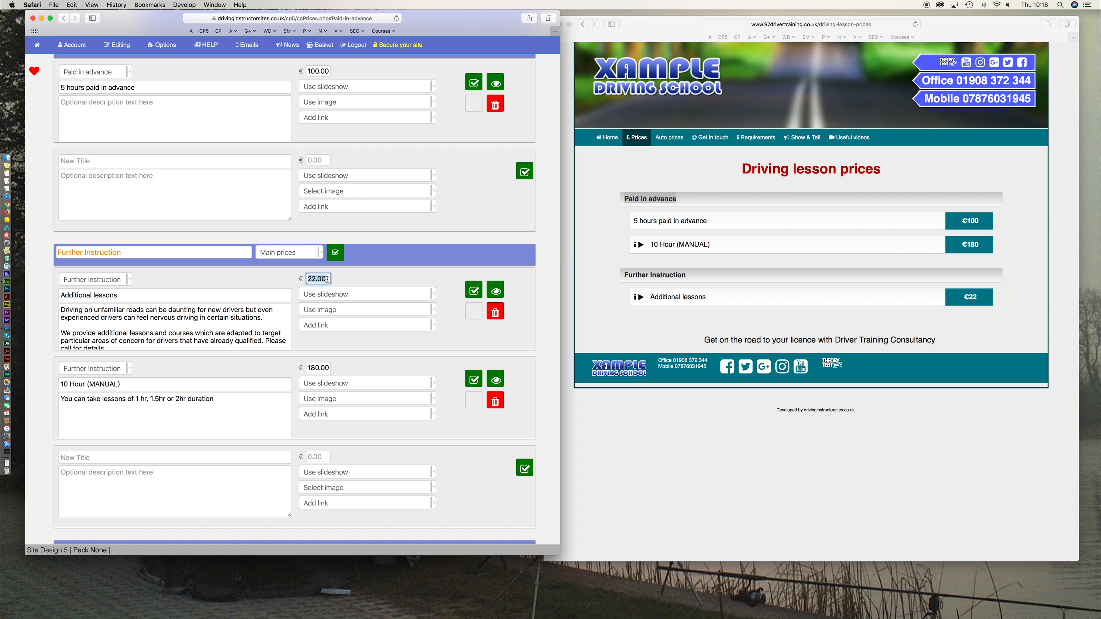
pyautogui.scroll(5, 327, 279)
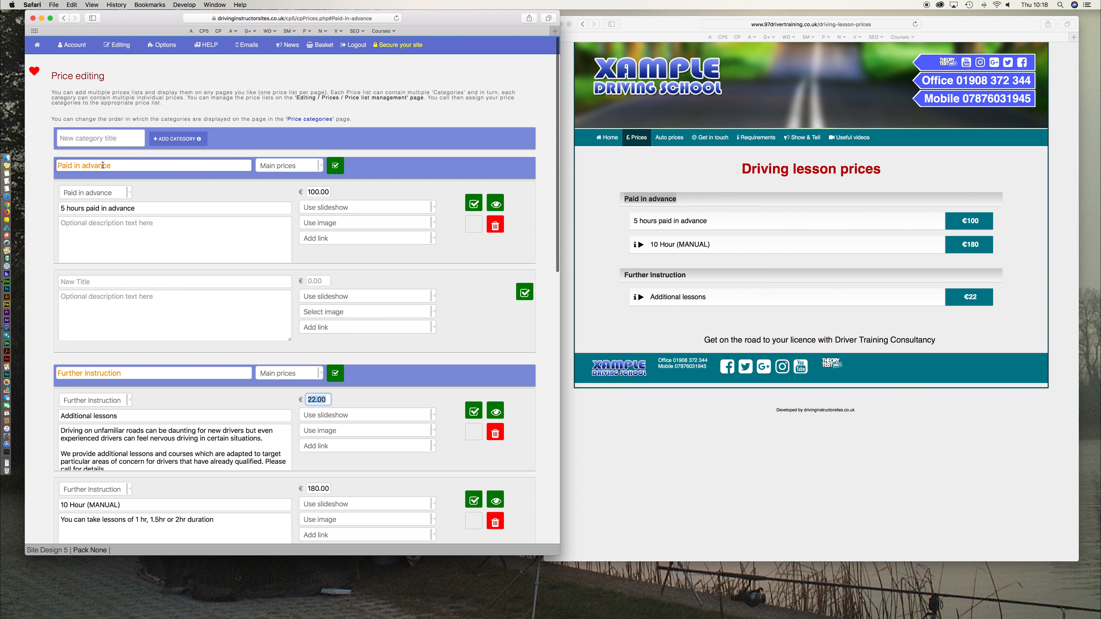
pyautogui.moveTo(113, 165); pyautogui.dragTo(55, 166)
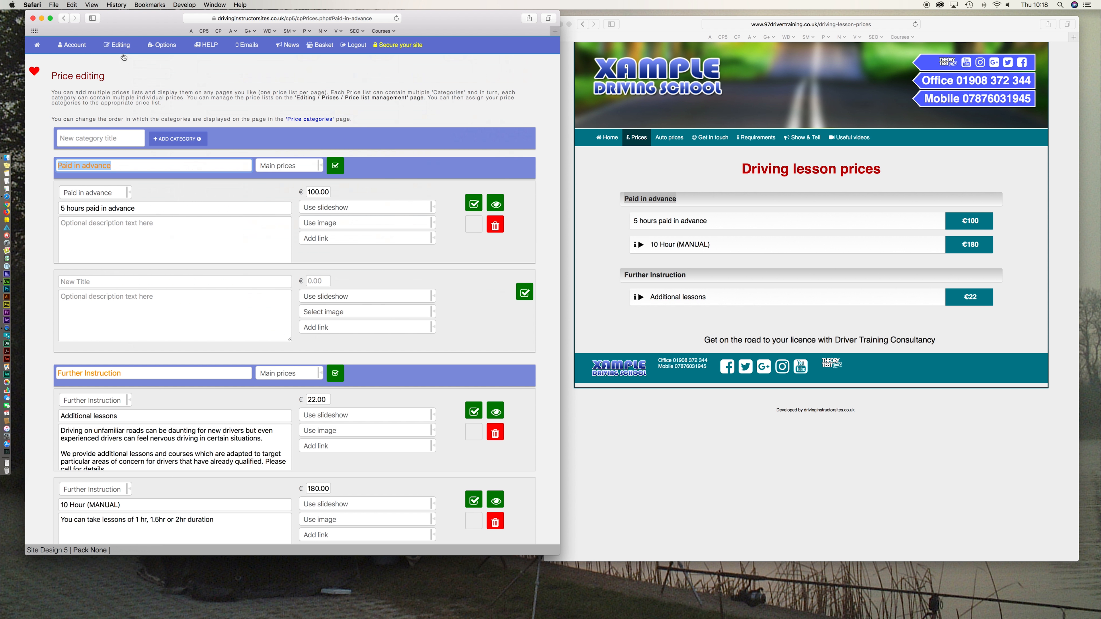
# - Open the price category display order page from the Editing menu
pyautogui.click(633, 355)
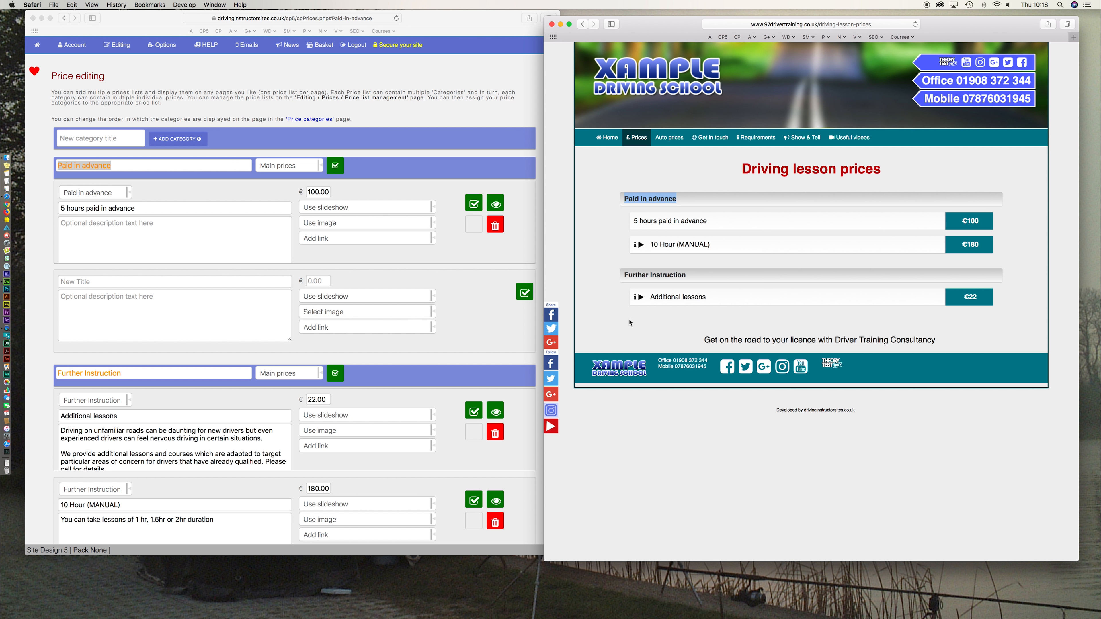
pyautogui.click(123, 46)
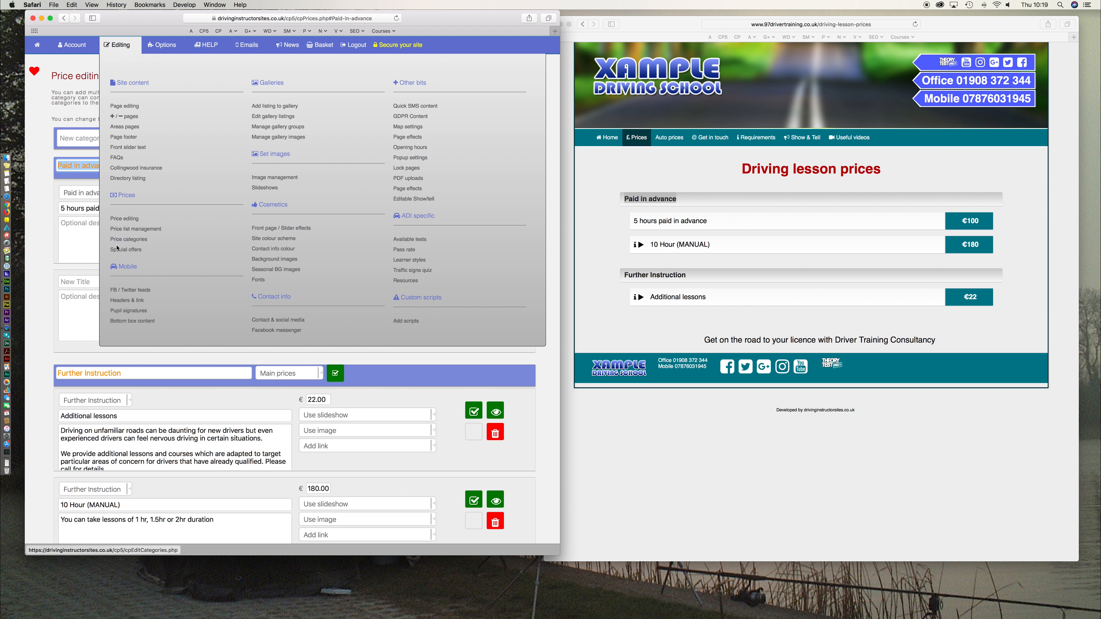
pyautogui.click(118, 45)
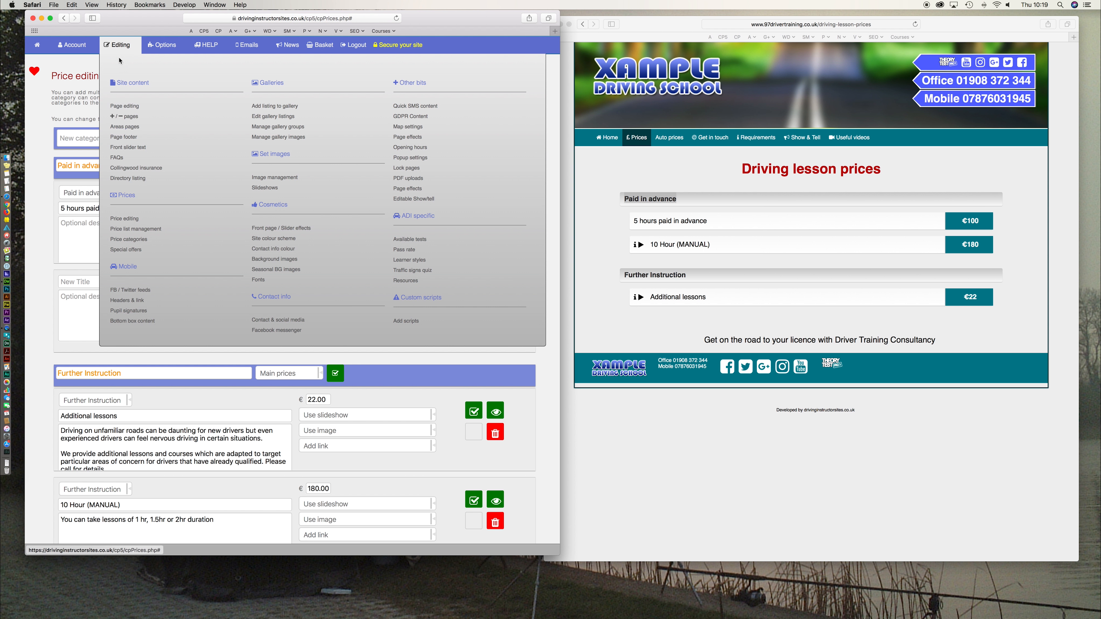
pyautogui.click(130, 240)
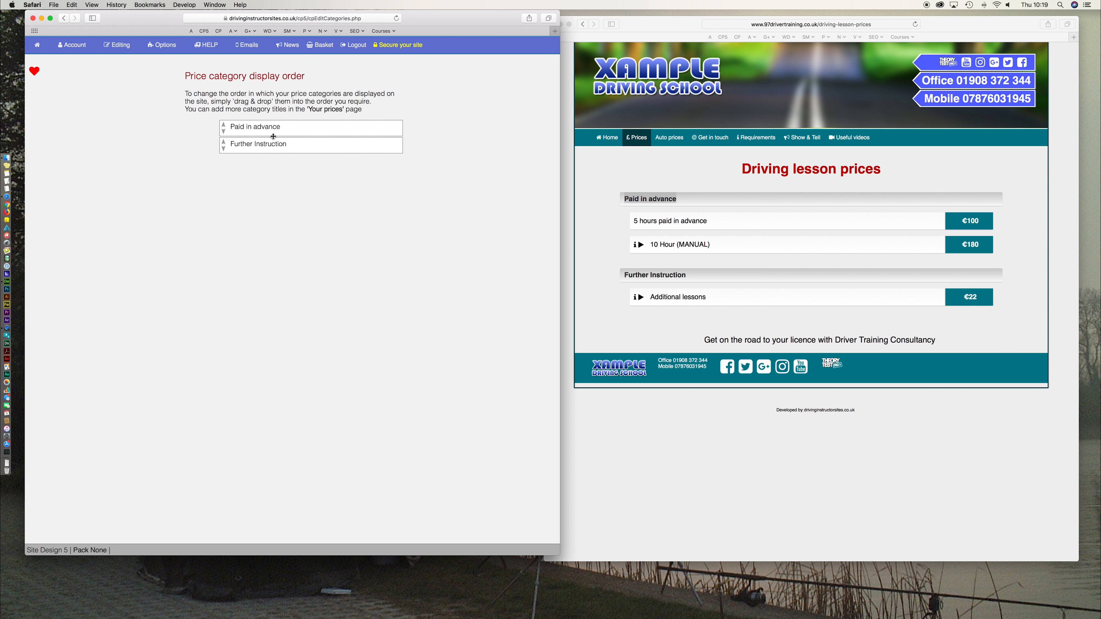
# - Move Paid in advance below Further Instruction and reload the live prices page
pyautogui.moveTo(270, 127); pyautogui.dragTo(282, 186)
pyautogui.click(663, 337)
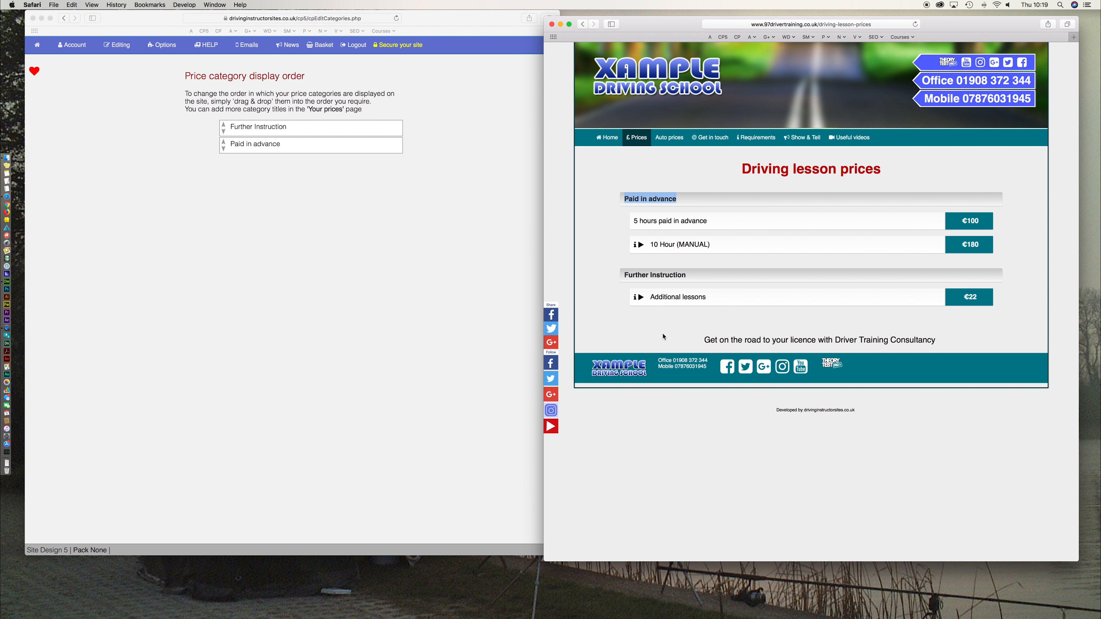
pyautogui.press('super+r')
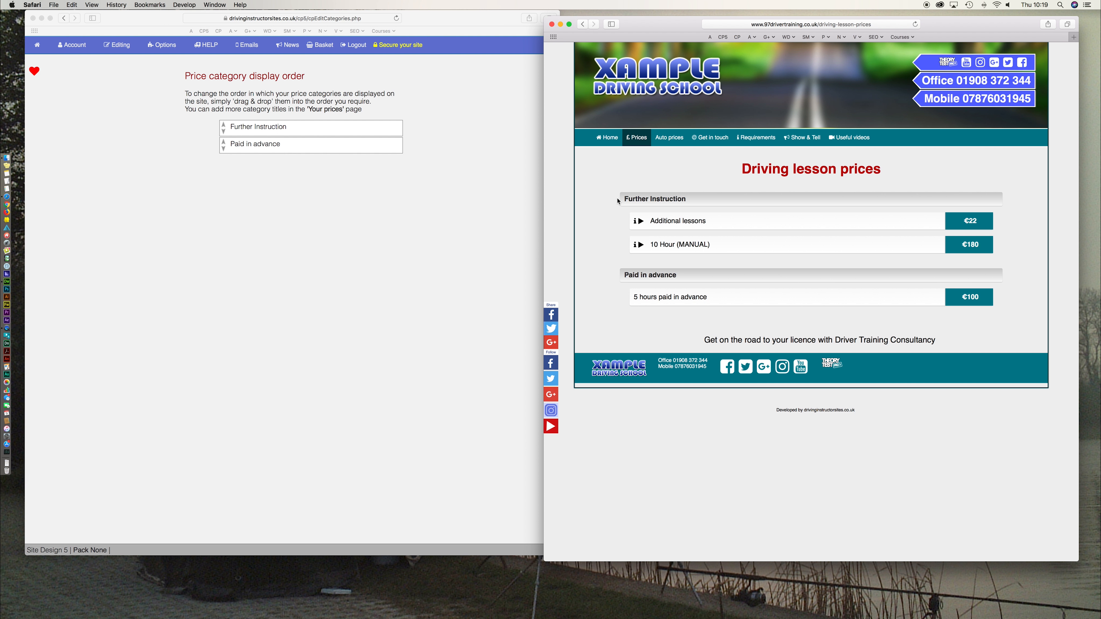
pyautogui.moveTo(684, 199); pyautogui.dragTo(624, 204)
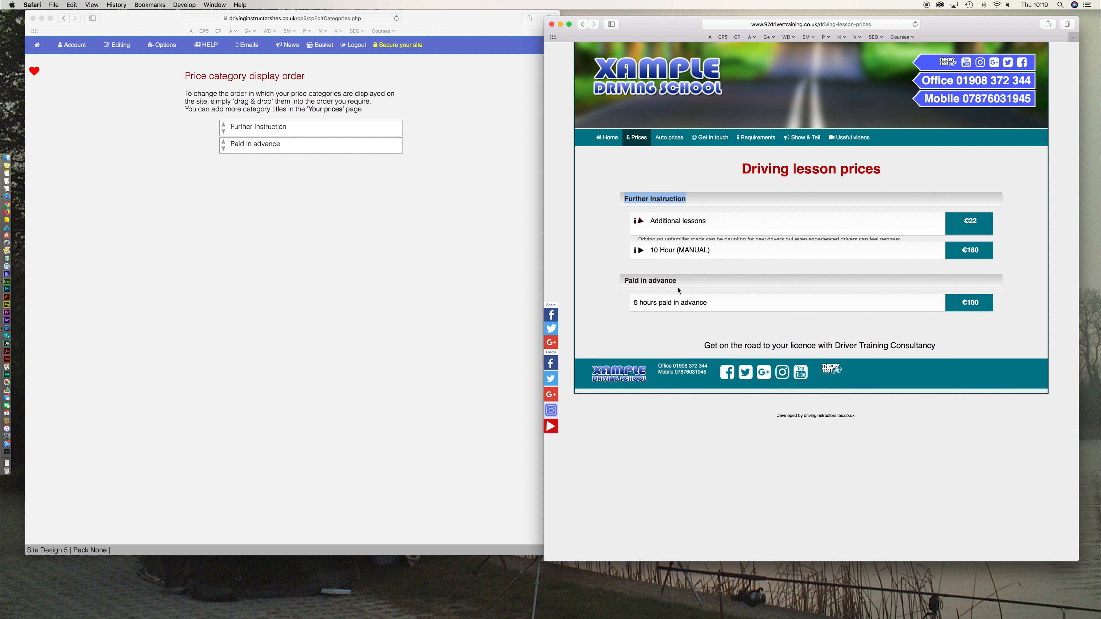
# - Move Paid in advance back above Further Instruction and reload the live page to confirm
pyautogui.click(278, 163)
pyautogui.moveTo(271, 145); pyautogui.dragTo(267, 126)
pyautogui.click(600, 245)
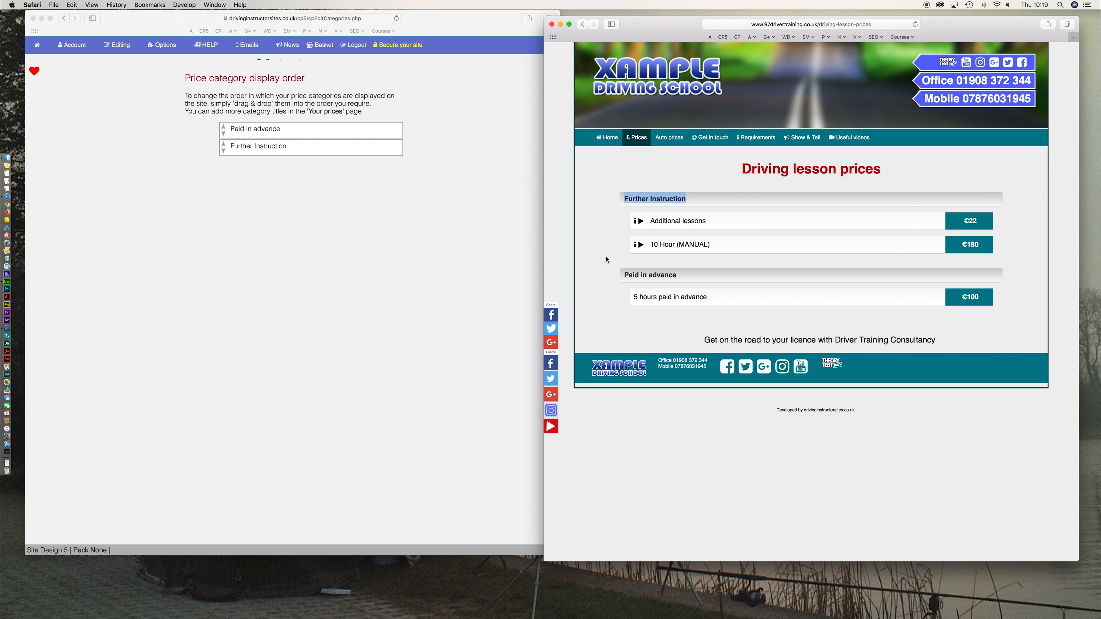
pyautogui.press('super+r')
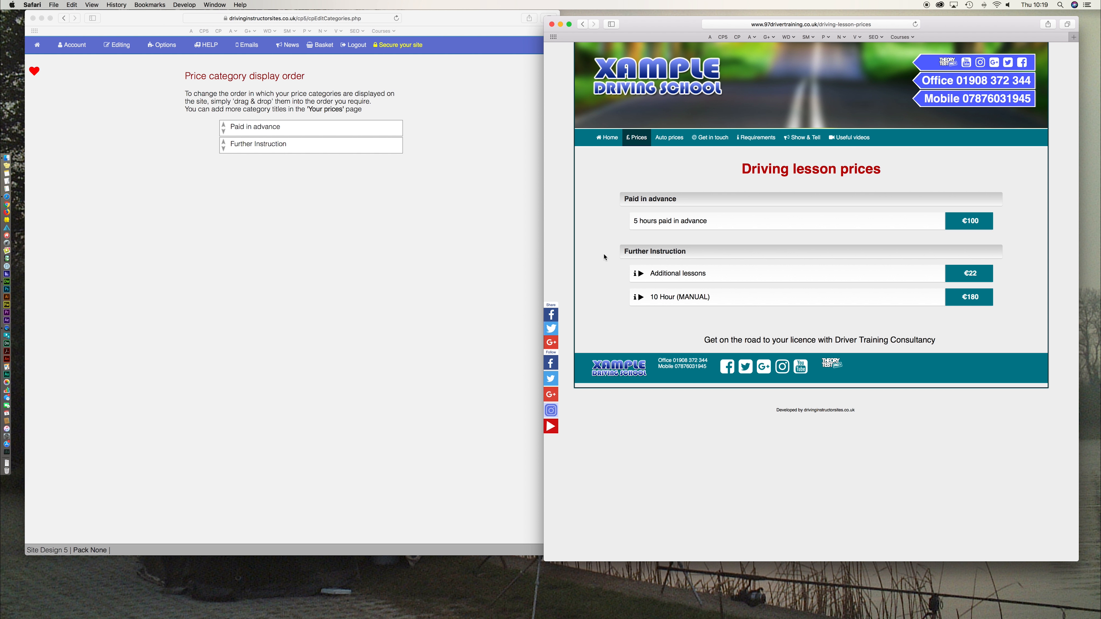
pyautogui.click(296, 235)
# - View the live site's Auto prices page, which shows only placeholder title and text
pyautogui.moveTo(115, 42)
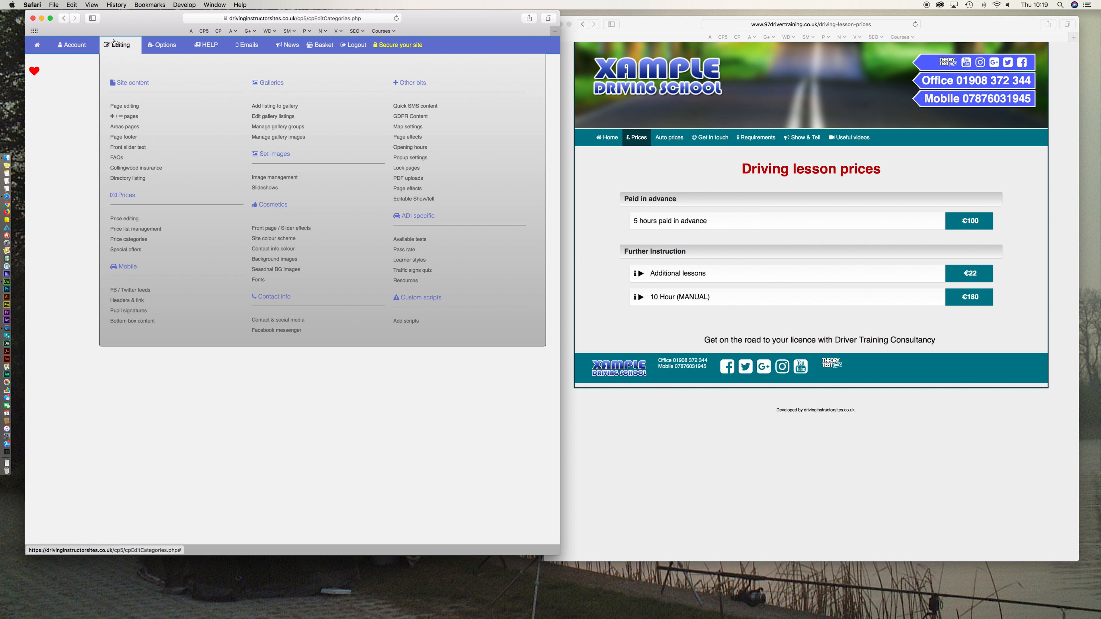
pyautogui.click(586, 249)
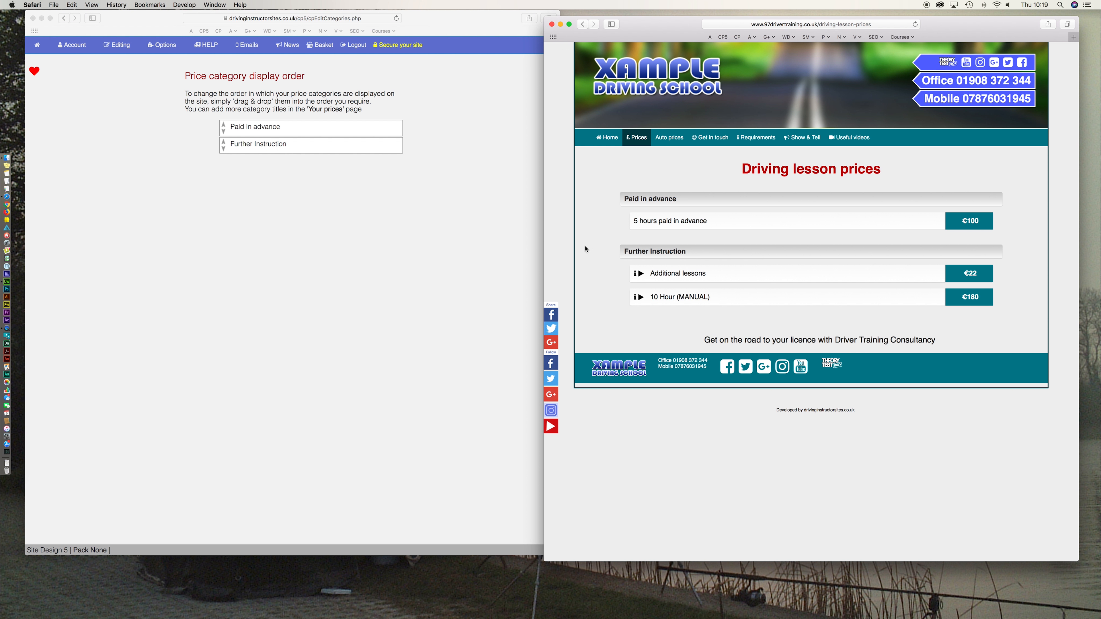
pyautogui.click(670, 142)
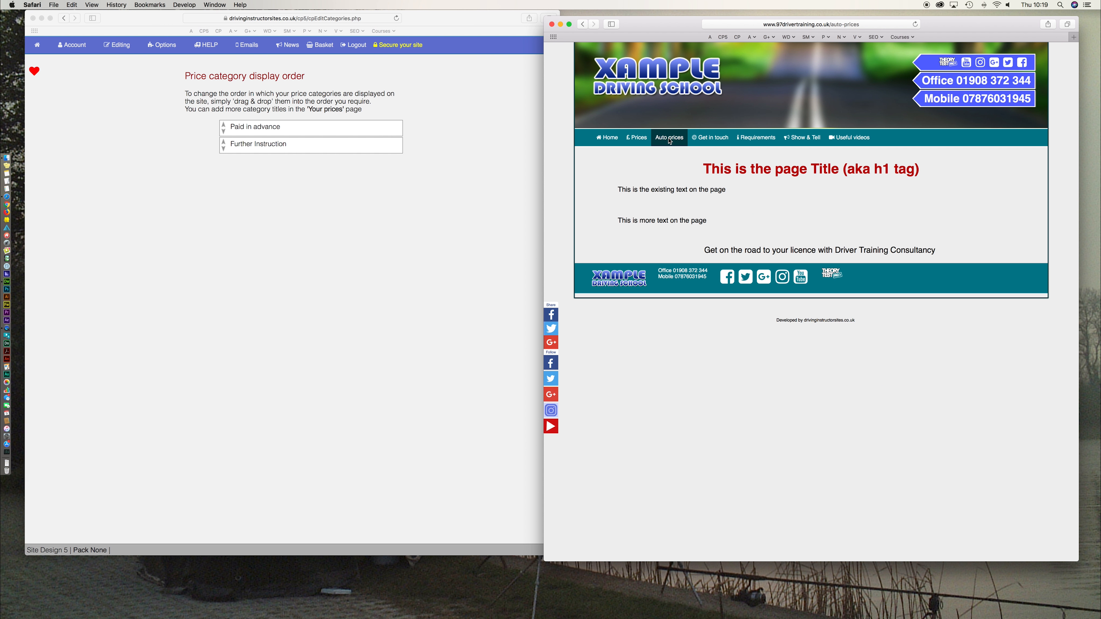
pyautogui.click(401, 276)
pyautogui.moveTo(122, 46)
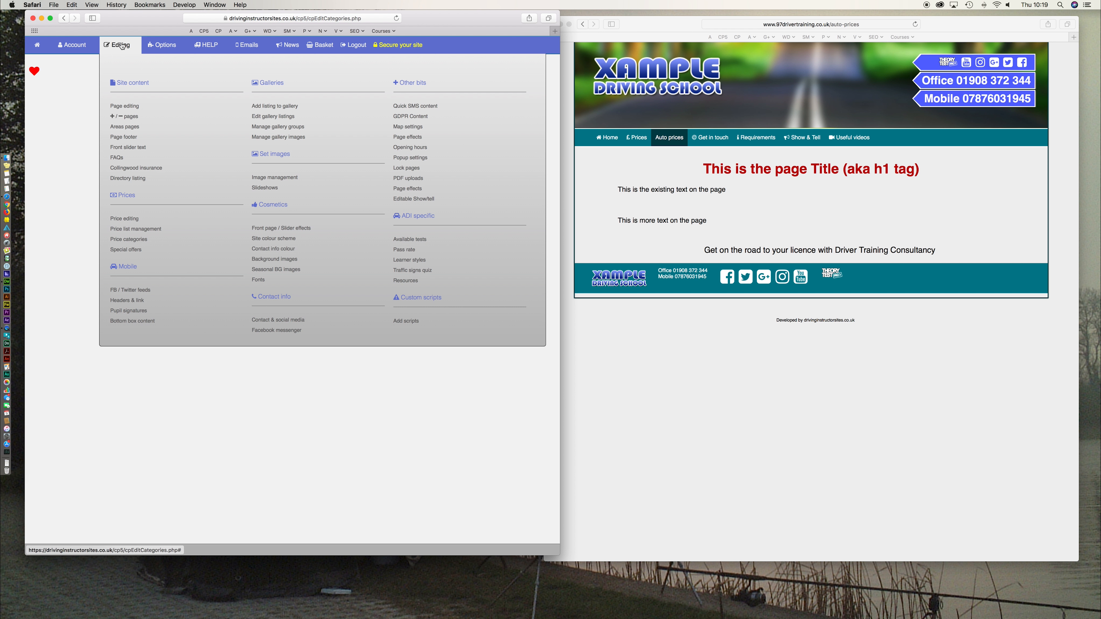
# - Create a new price list named 'Auto prices' in Price list management
pyautogui.click(136, 229)
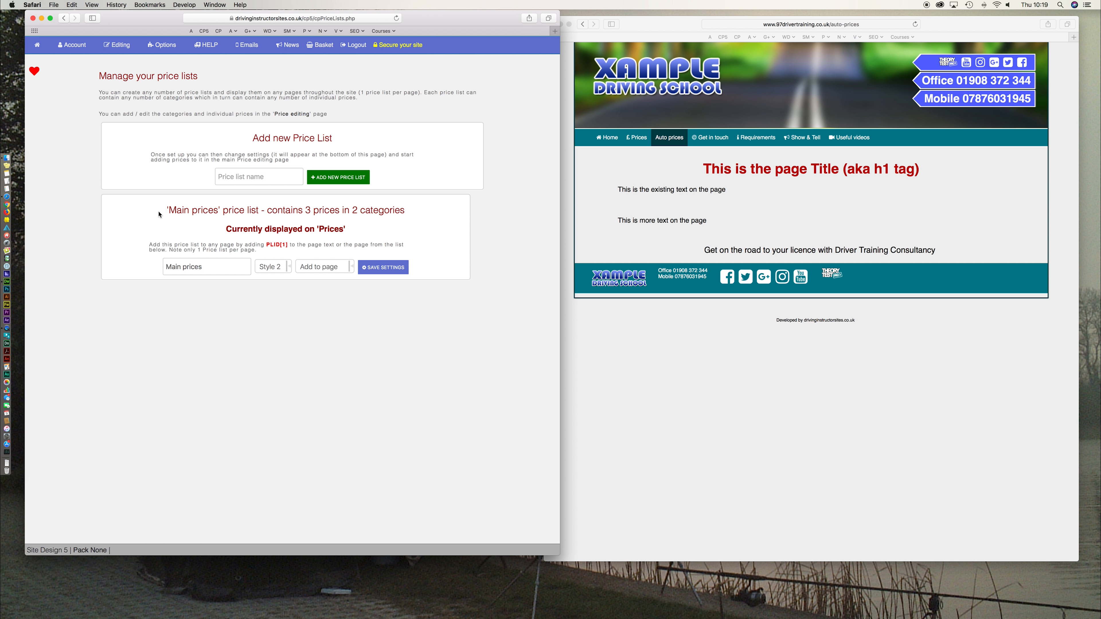
pyautogui.click(270, 178)
pyautogui.write('Auto ')
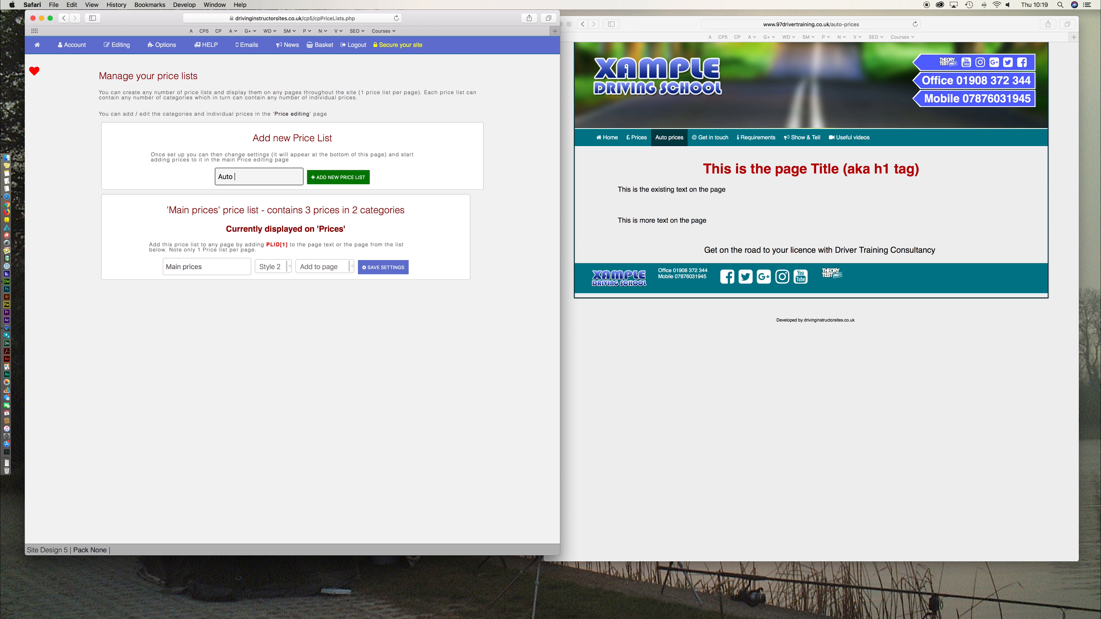
pyautogui.write('prices')
pyautogui.click(342, 181)
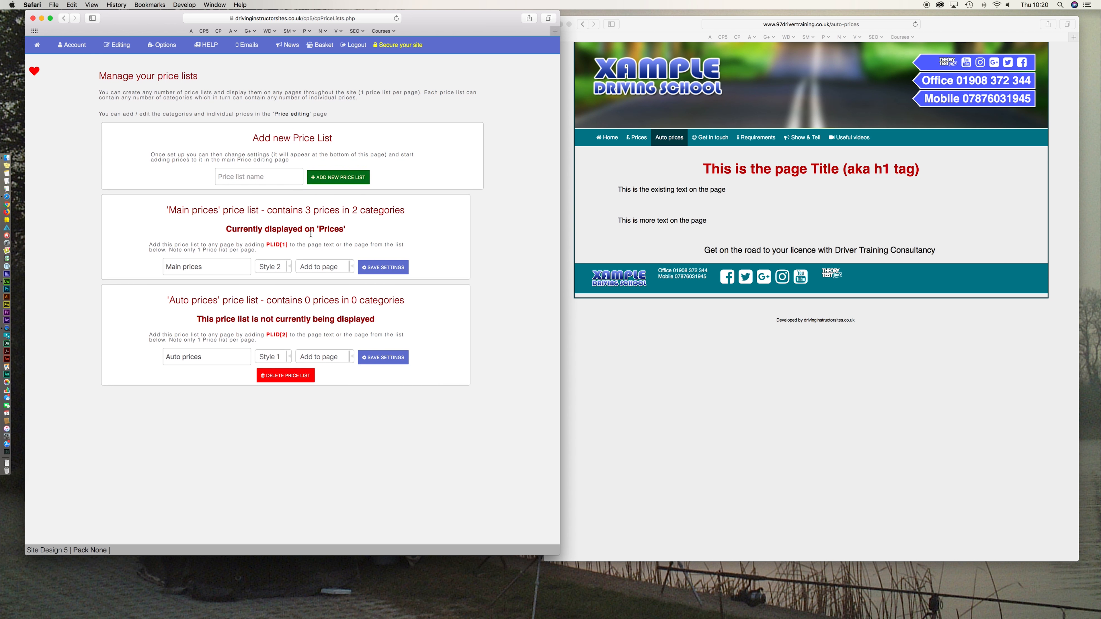
pyautogui.moveTo(175, 301); pyautogui.dragTo(337, 301)
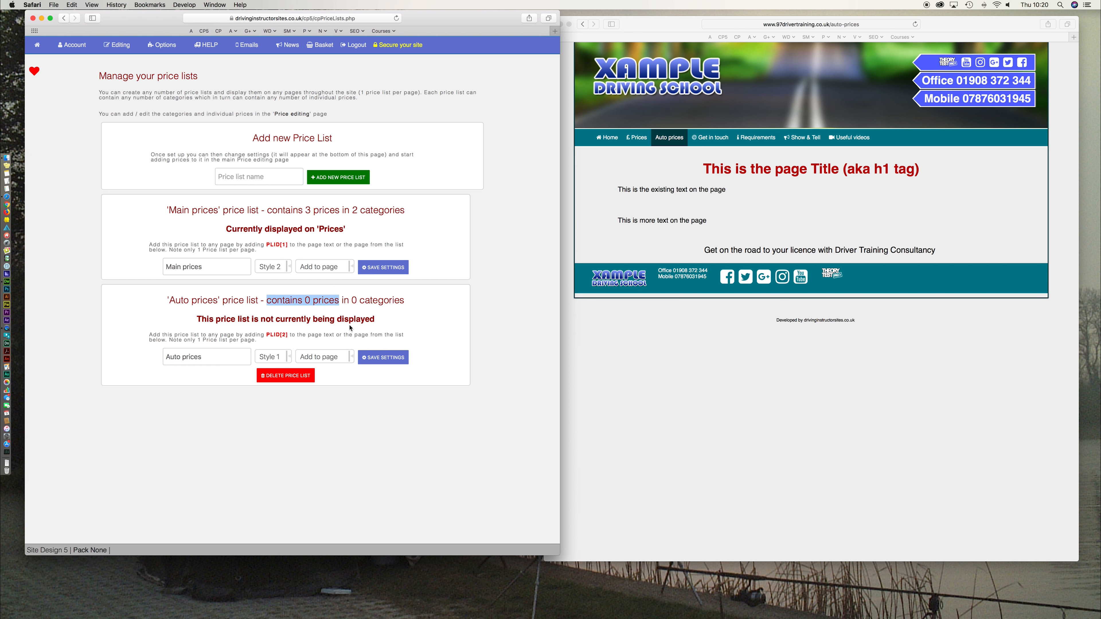
pyautogui.moveTo(169, 211); pyautogui.dragTo(214, 221)
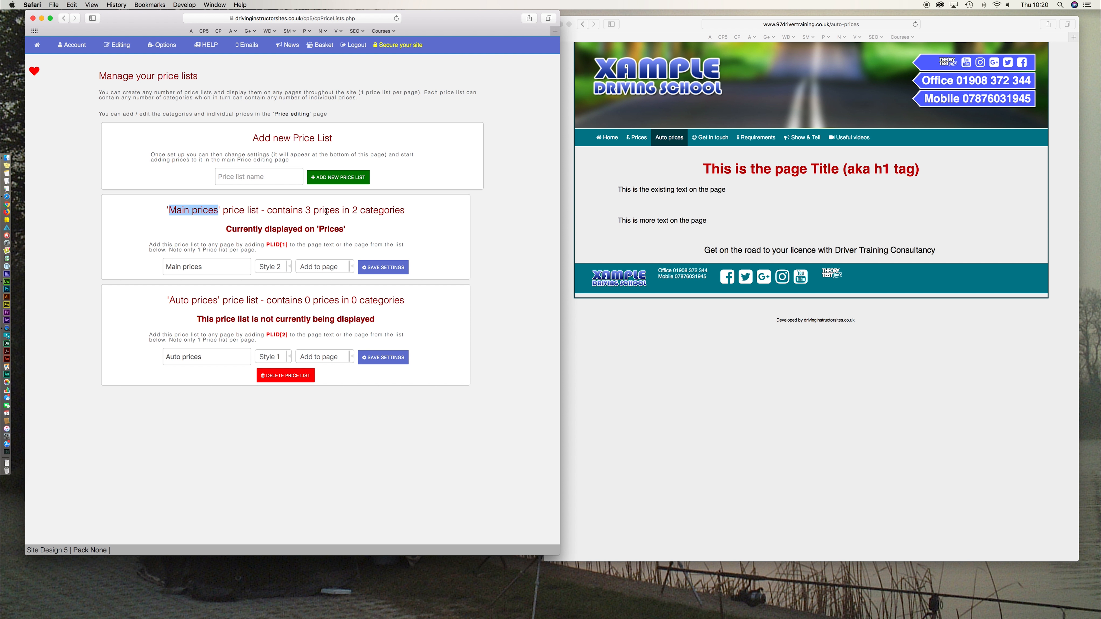
pyautogui.click(659, 386)
pyautogui.click(636, 138)
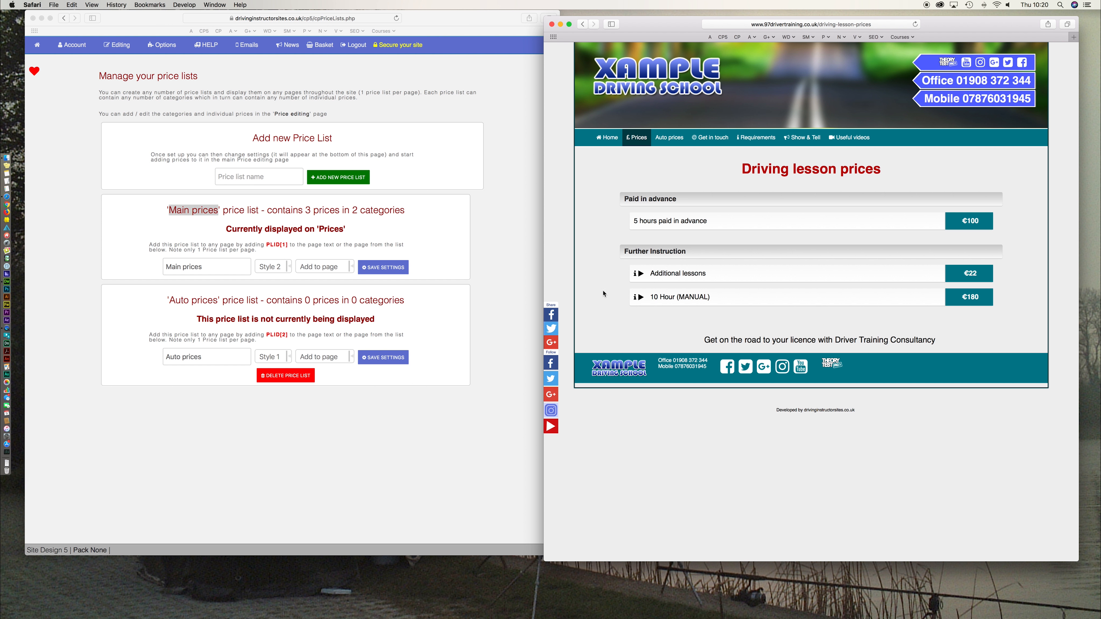
pyautogui.click(477, 272)
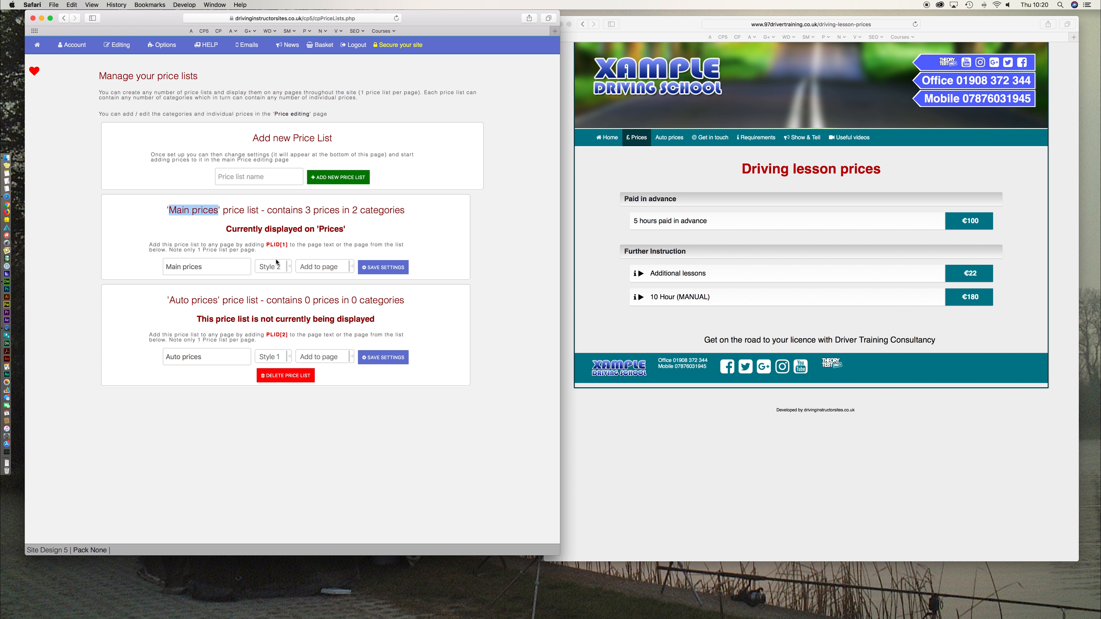
pyautogui.click(567, 260)
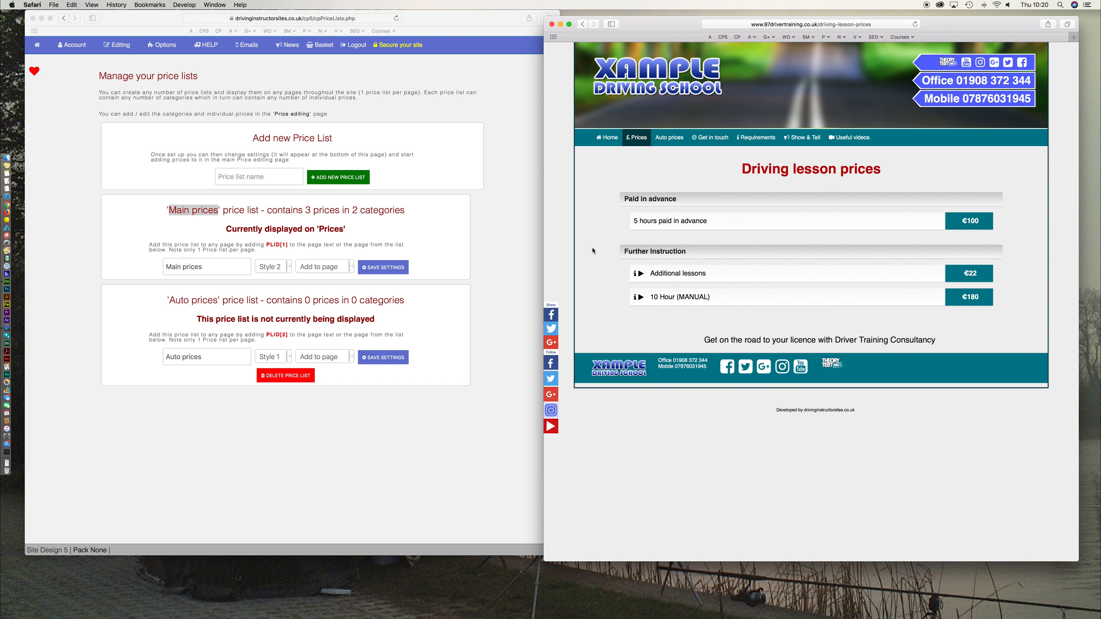
pyautogui.click(506, 287)
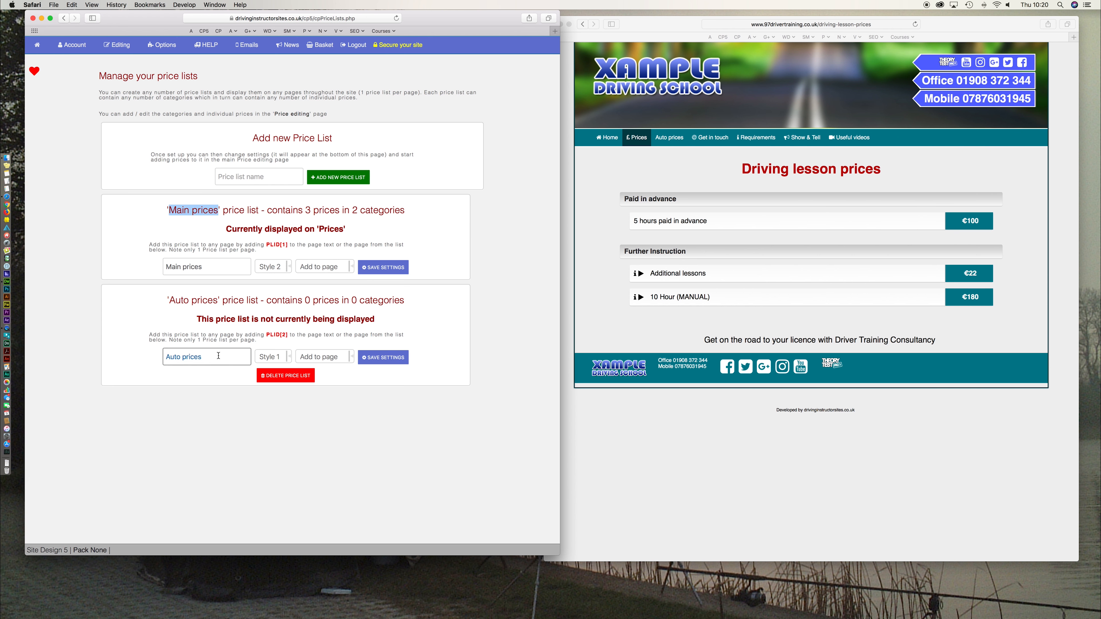
pyautogui.moveTo(216, 319); pyautogui.dragTo(281, 325)
pyautogui.moveTo(175, 299); pyautogui.dragTo(213, 301)
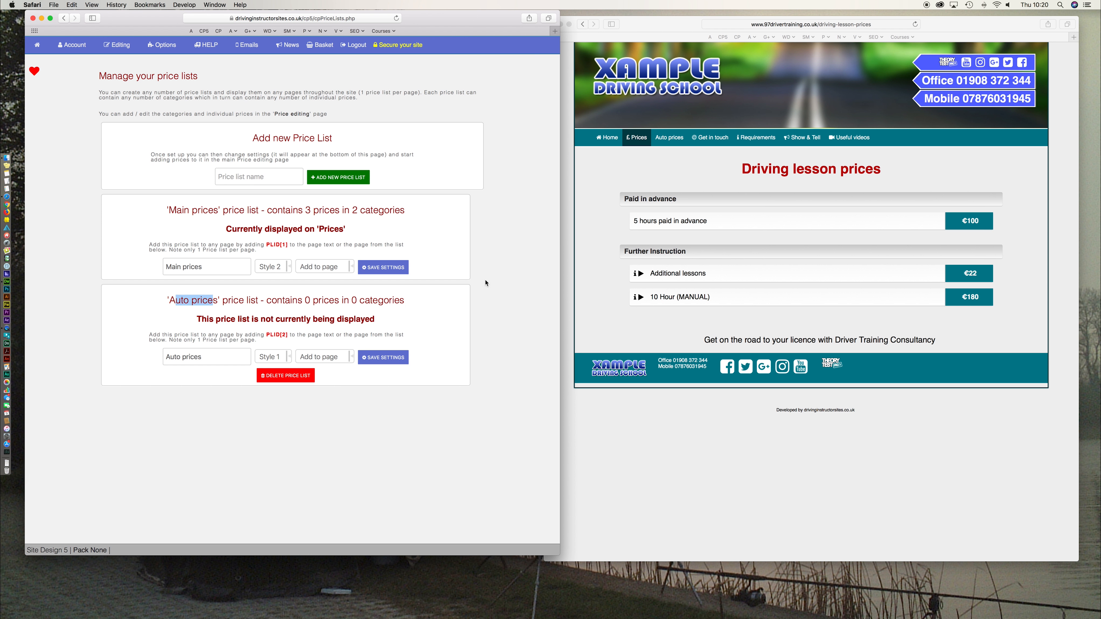
pyautogui.click(672, 139)
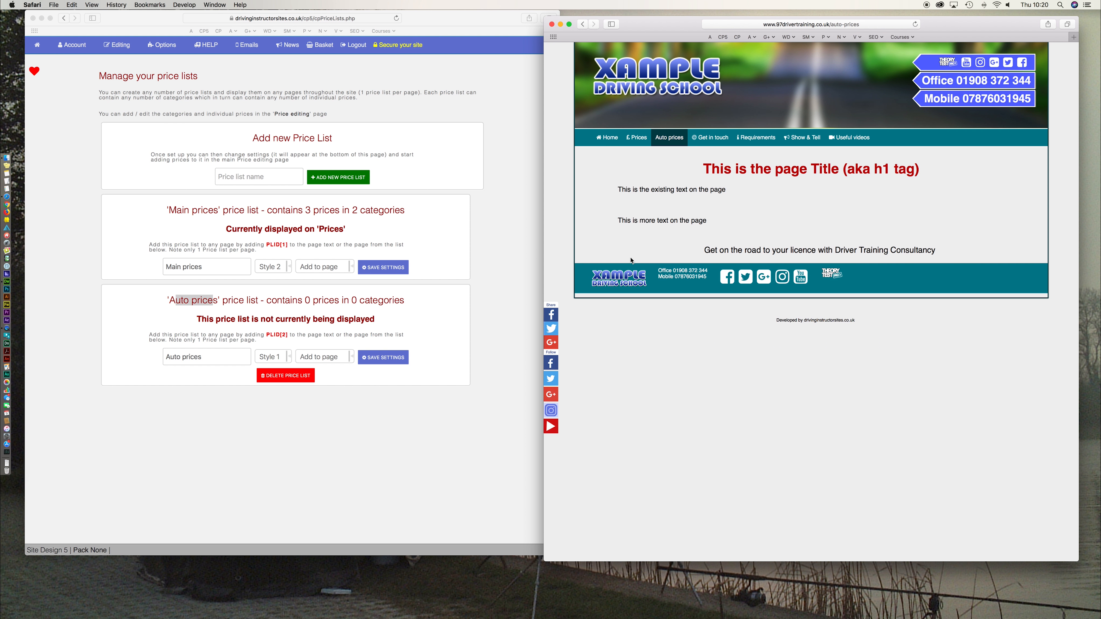
pyautogui.click(510, 307)
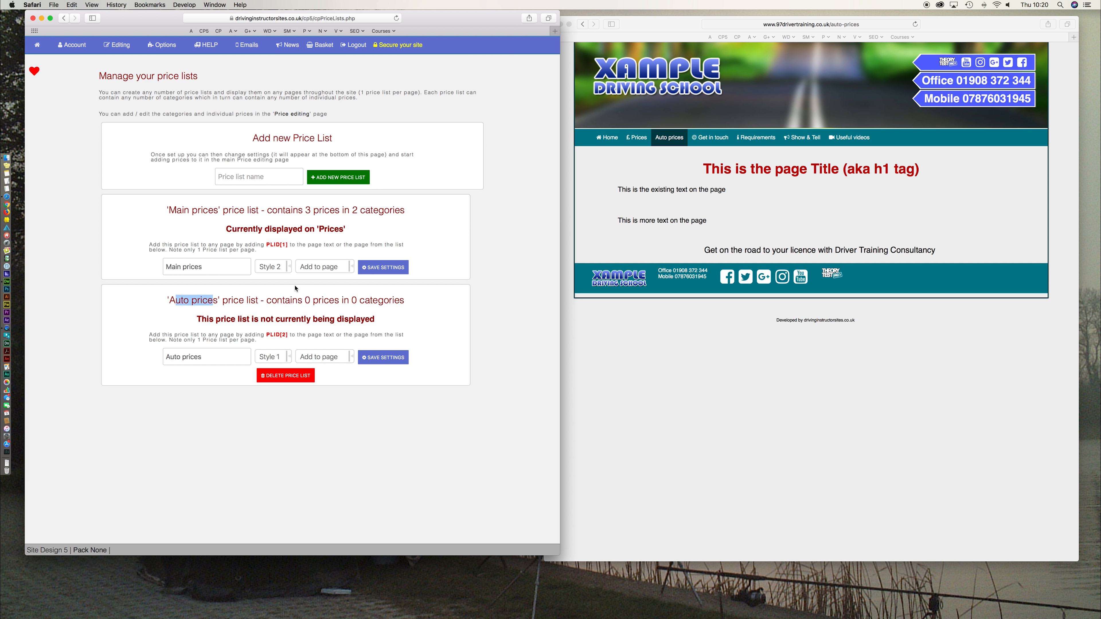
# - Check which page the Main prices list is shown on
pyautogui.click(341, 359)
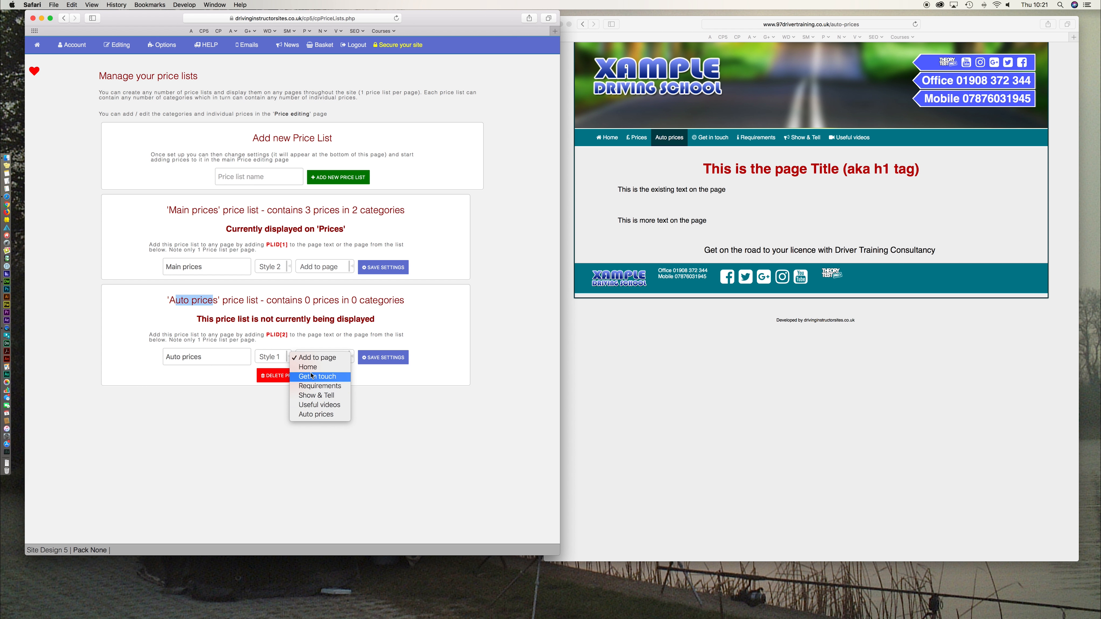
pyautogui.click(427, 339)
pyautogui.moveTo(289, 229); pyautogui.dragTo(349, 230)
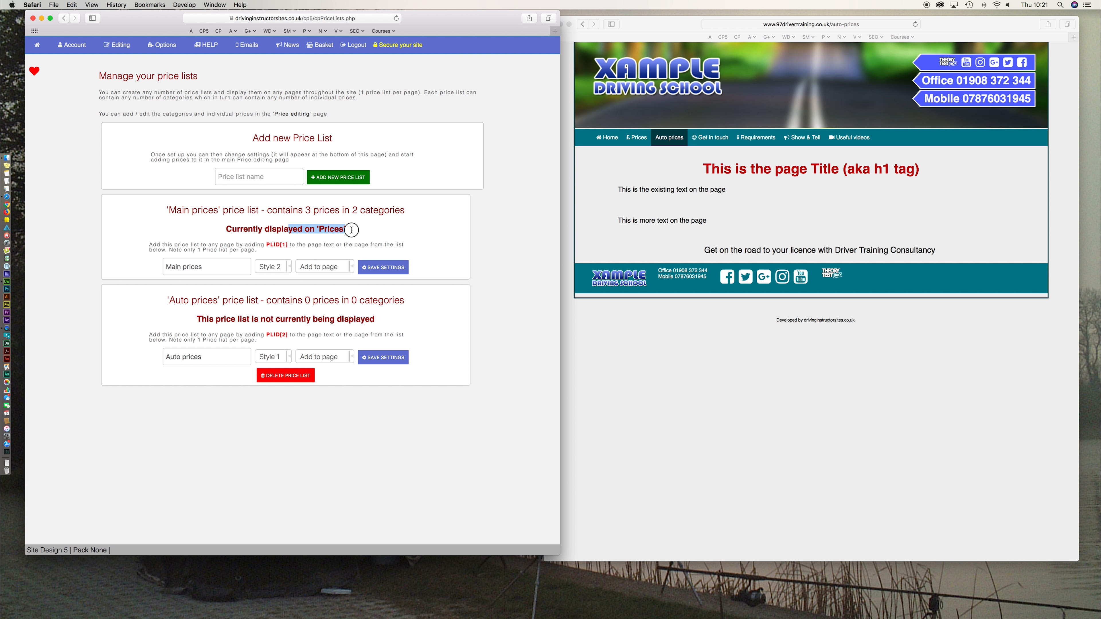
pyautogui.moveTo(169, 211); pyautogui.dragTo(215, 211)
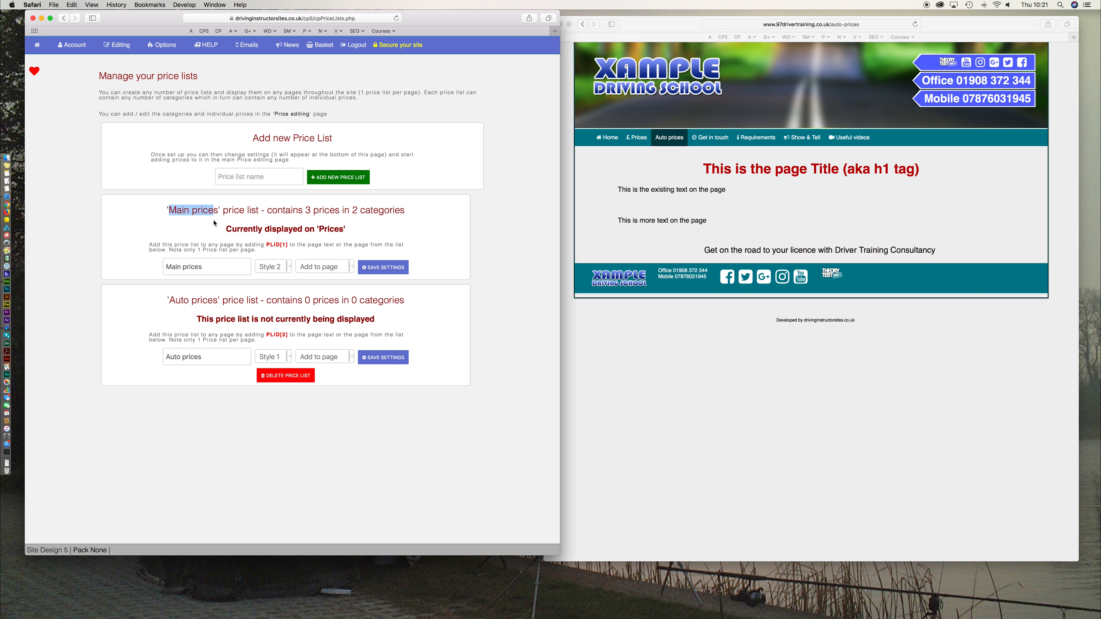
pyautogui.click(258, 404)
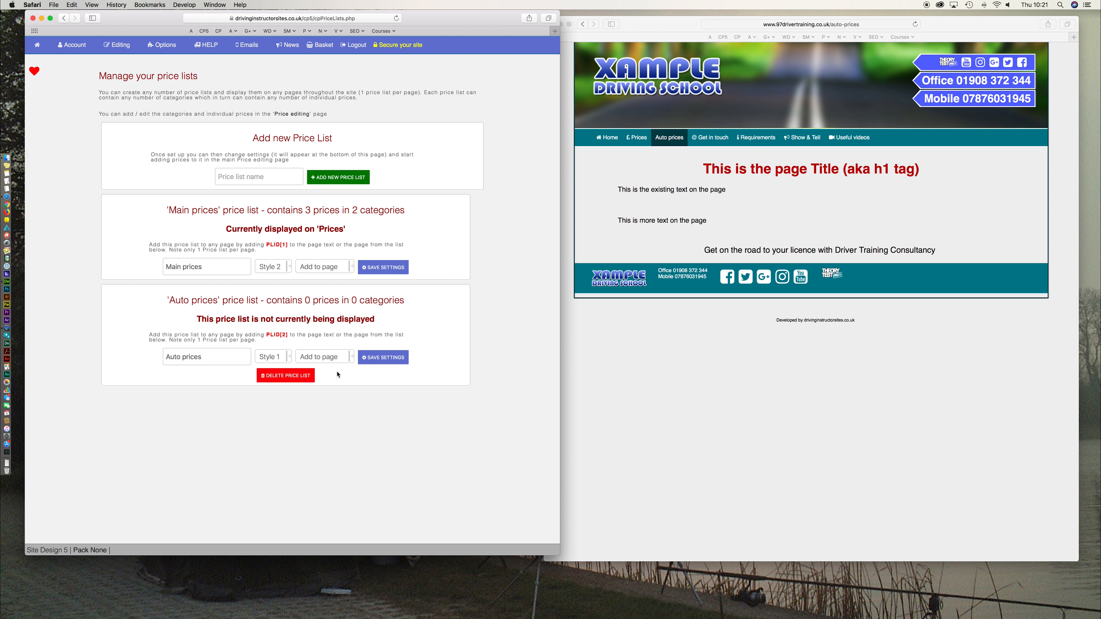
# - Assign the Auto prices list to the Auto prices page and save its settings
pyautogui.click(322, 357)
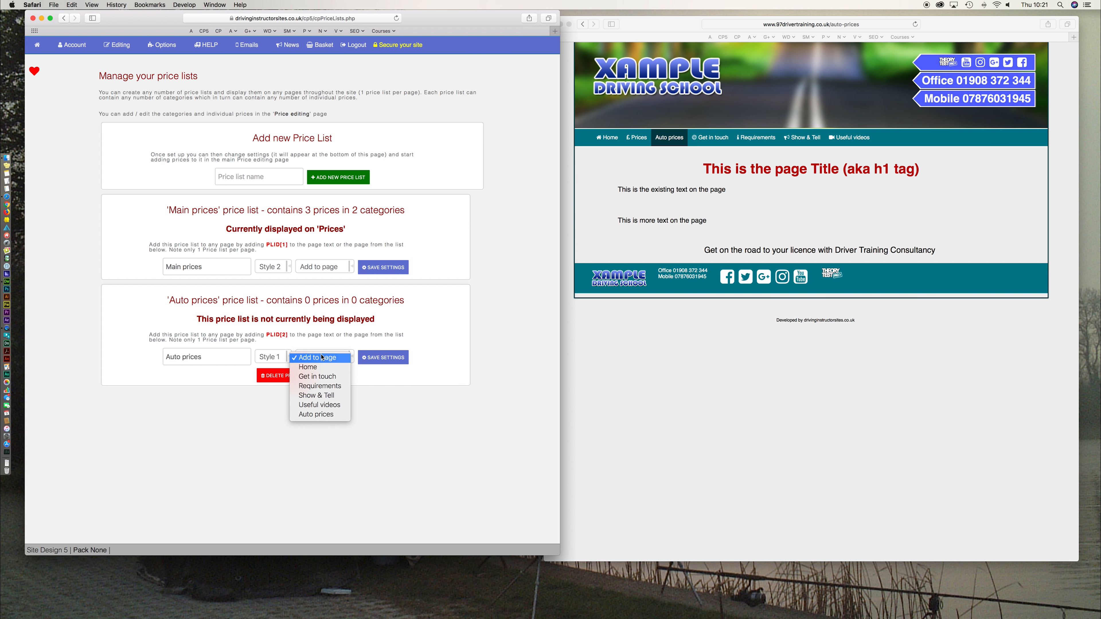
pyautogui.click(323, 414)
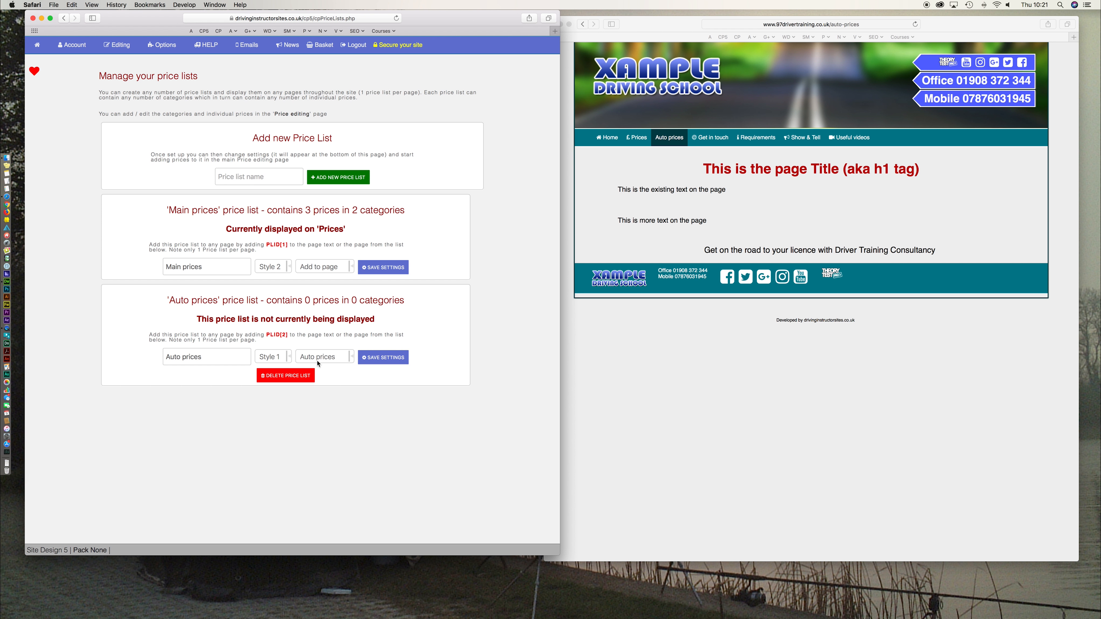
pyautogui.click(391, 361)
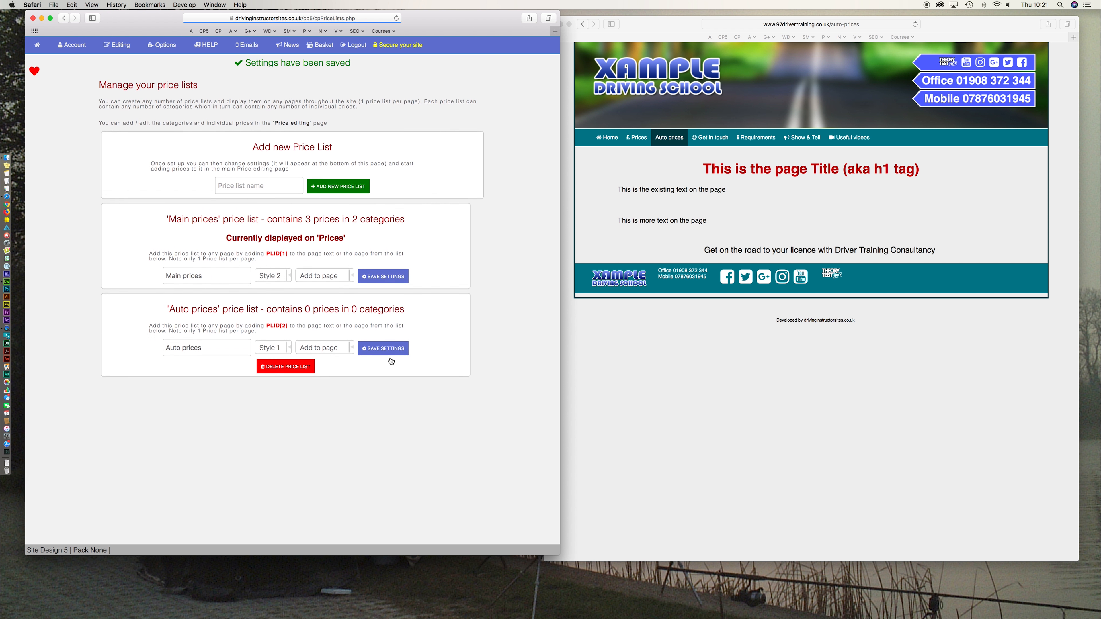
pyautogui.click(681, 392)
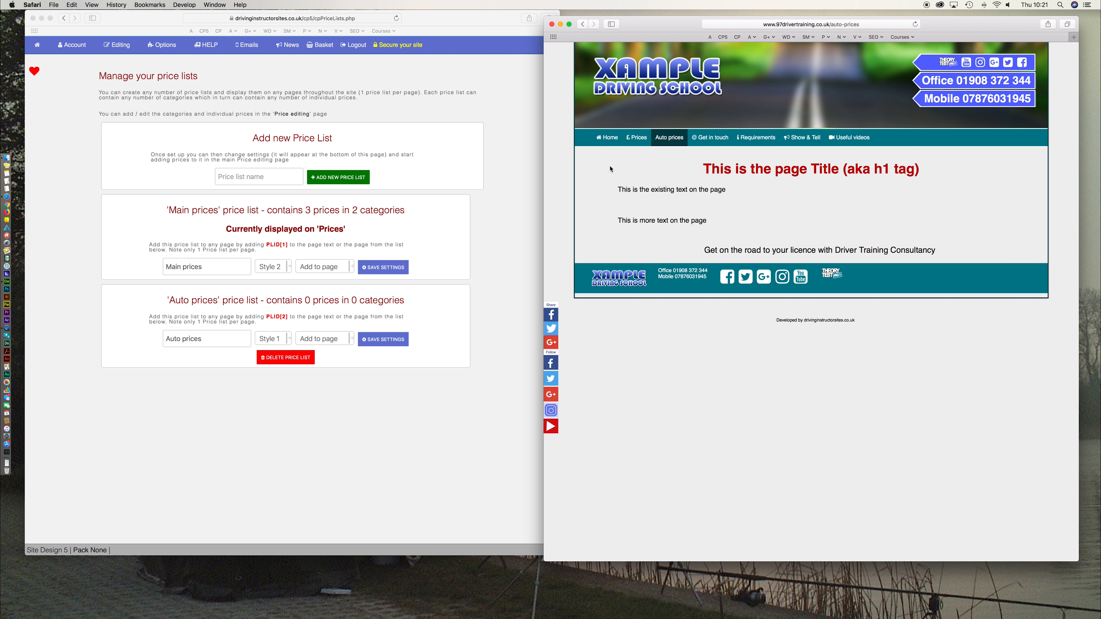
# - Check the live Auto prices page, then return to the control panel window
pyautogui.click(509, 232)
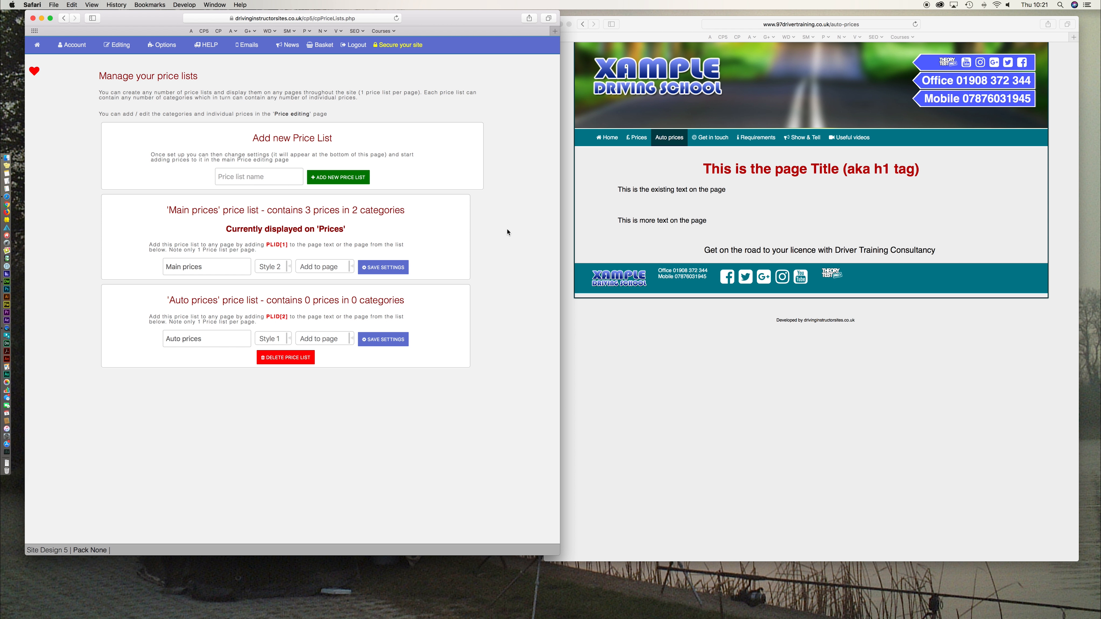
pyautogui.click(713, 437)
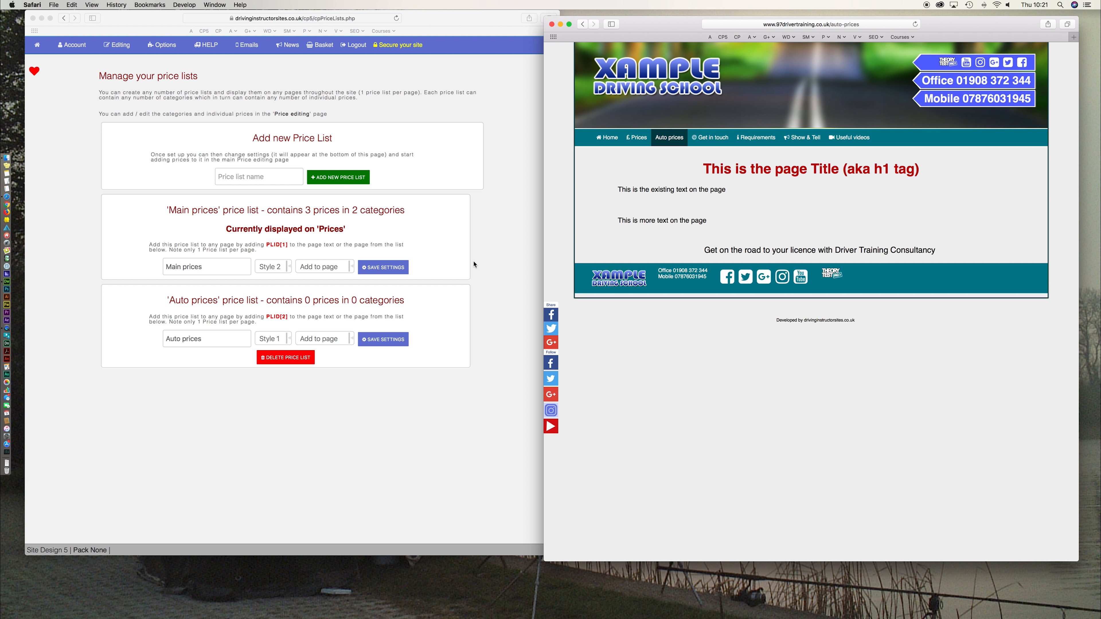
pyautogui.click(514, 413)
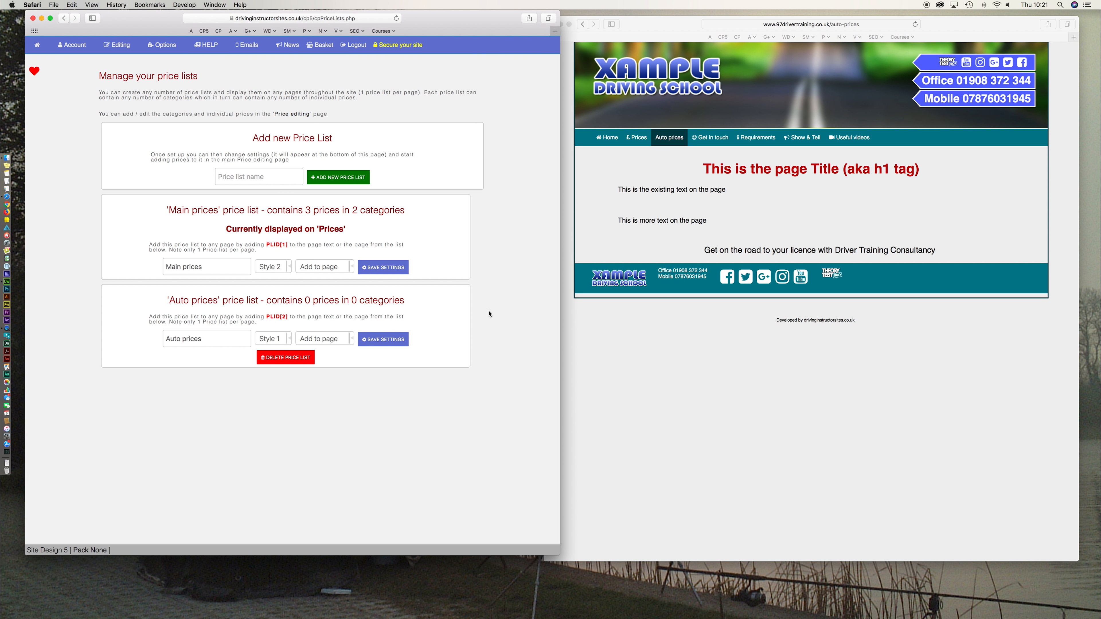
# - Add a new price category titled 'Auto lessons' on the Price editing page
pyautogui.moveTo(117, 45)
pyautogui.click(122, 220)
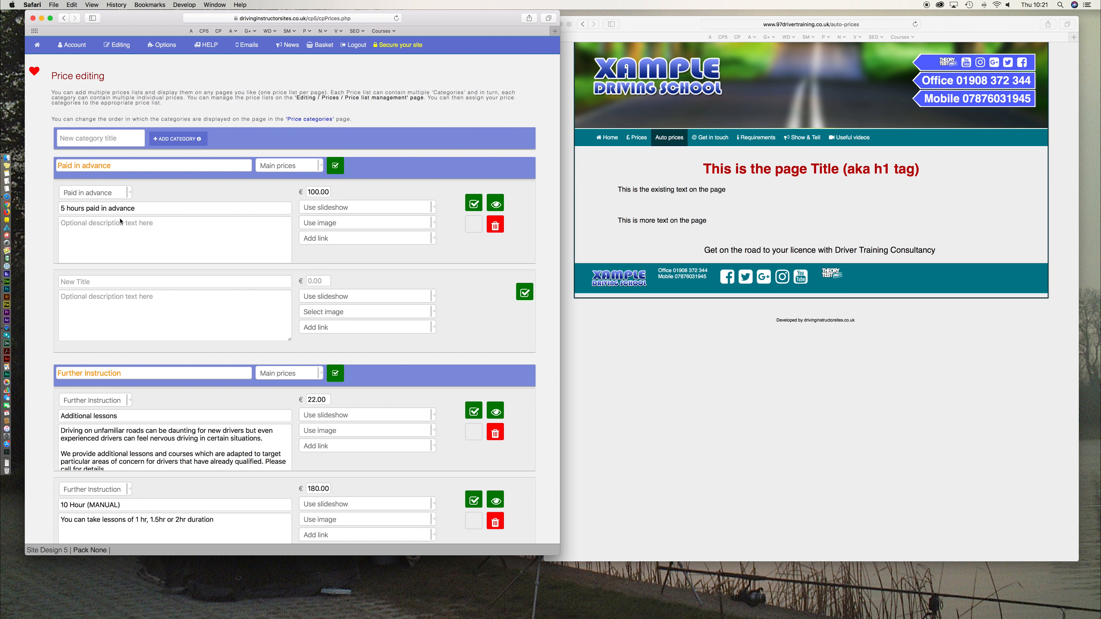
pyautogui.scroll(-10, 121, 222)
pyautogui.scroll(10, 120, 218)
pyautogui.scroll(-1, 120, 218)
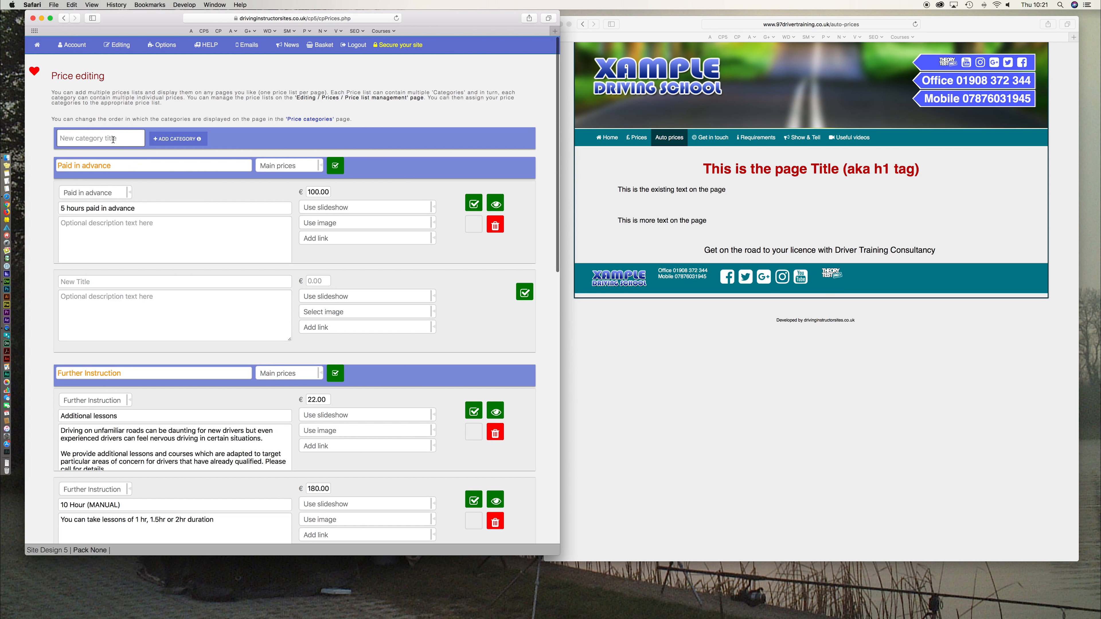
pyautogui.write('Auto Issons')
pyautogui.press('BackSpace')
pyautogui.press('BackSpace')
pyautogui.press('BackSpace')
pyautogui.press('BackSpace')
pyautogui.press('BackSpace')
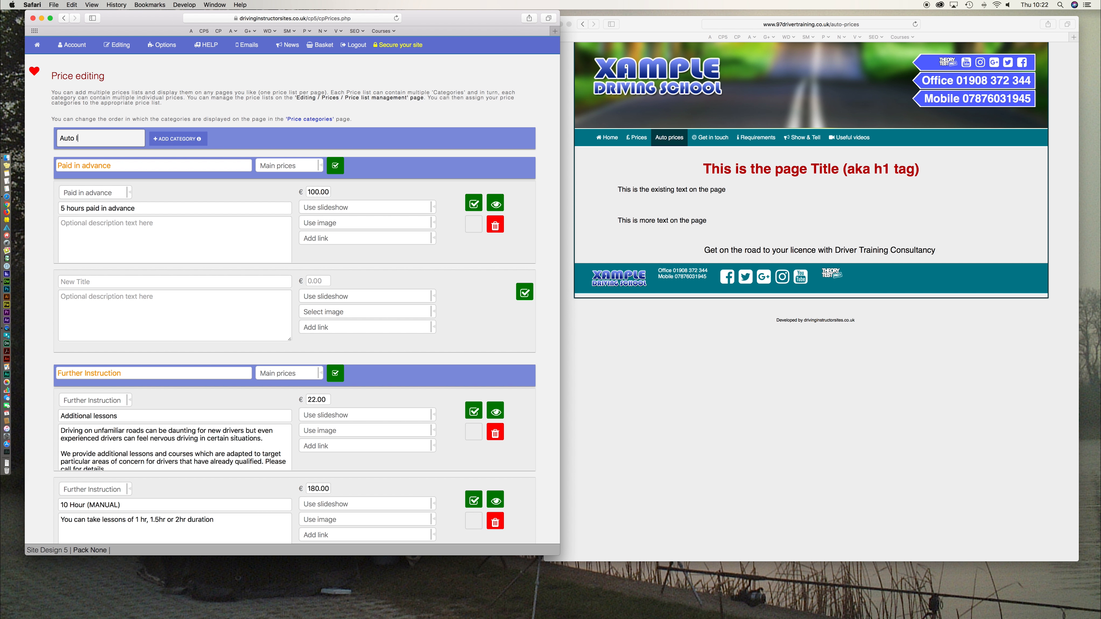
pyautogui.write('essons')
pyautogui.click(174, 141)
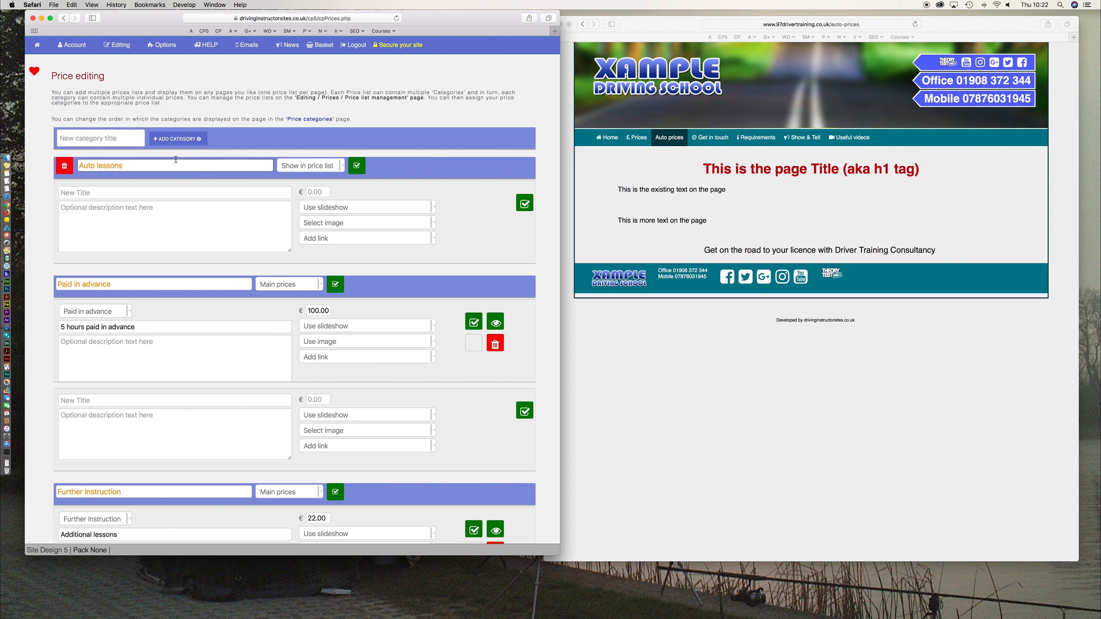
# - Add a '1 hr lesson' item priced 26 to Auto lessons and save it
pyautogui.click(102, 194)
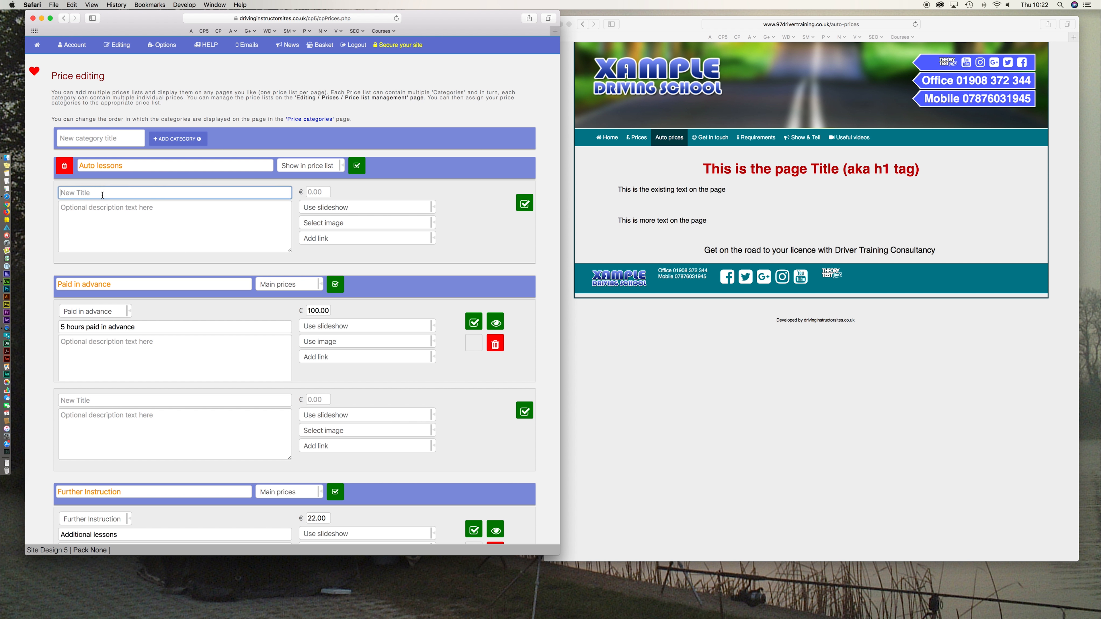
pyautogui.write('1 h')
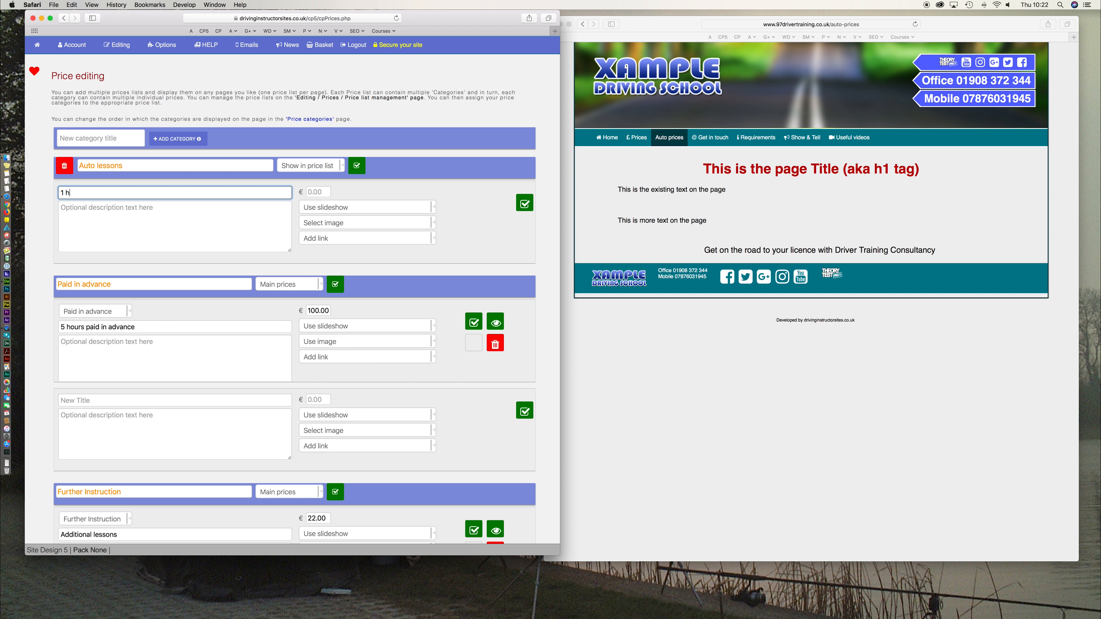
pyautogui.write('r lesson')
pyautogui.click(320, 193)
pyautogui.write('26')
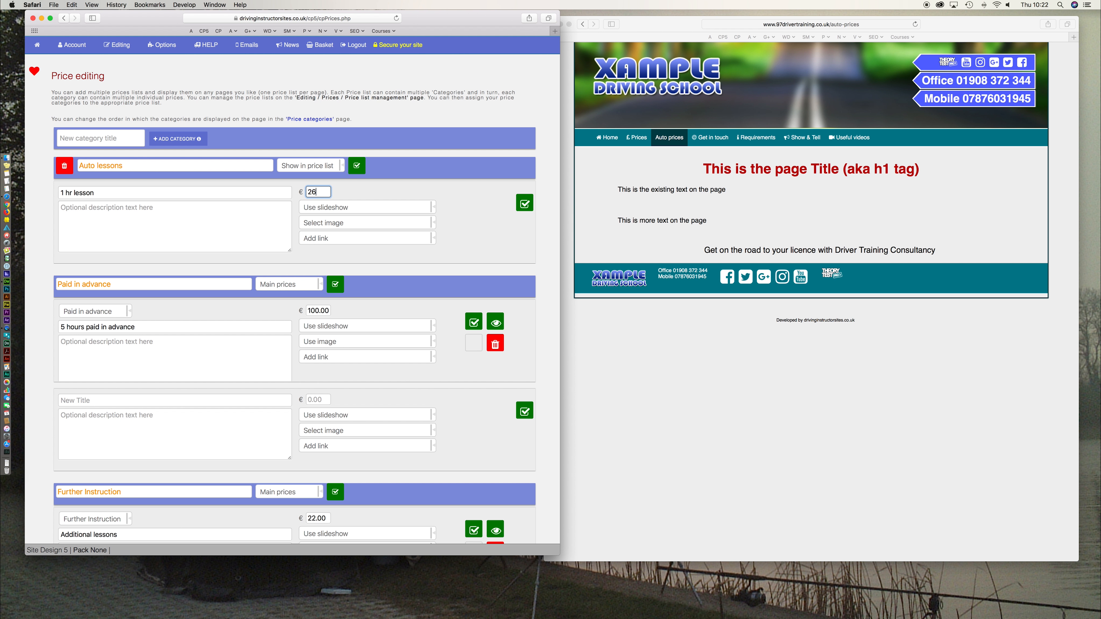
pyautogui.click(83, 209)
pyautogui.click(139, 193)
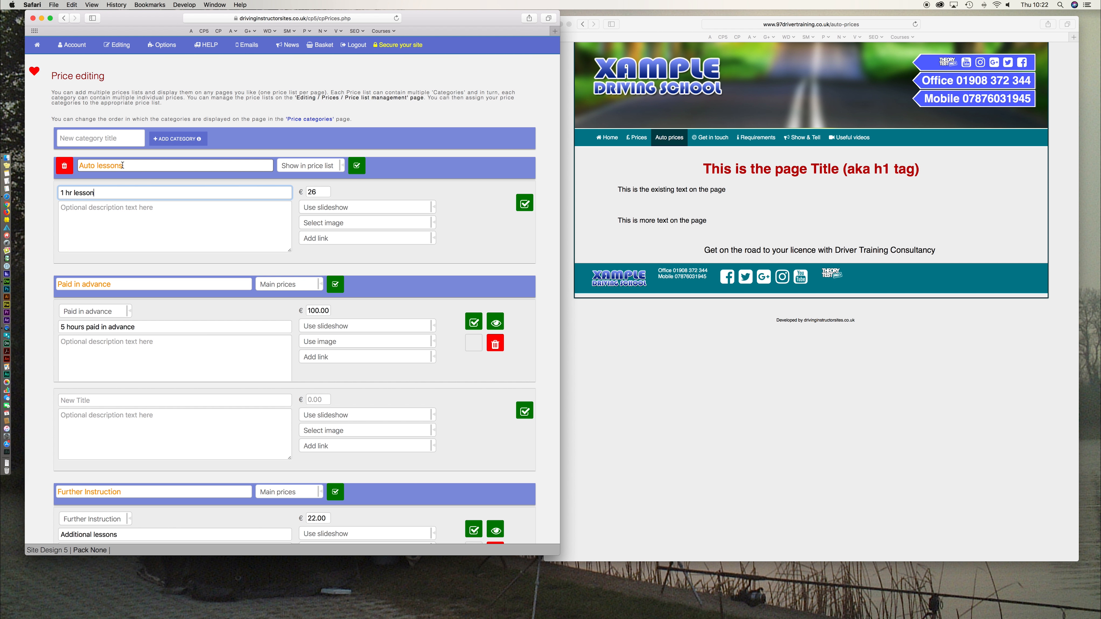
pyautogui.click(525, 205)
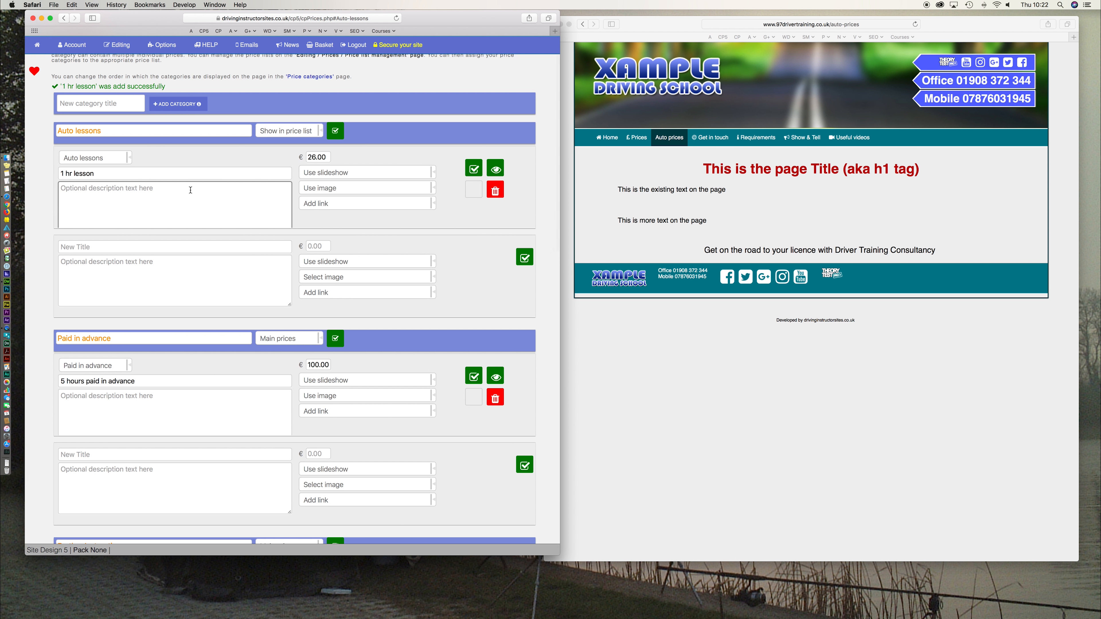
pyautogui.moveTo(106, 49)
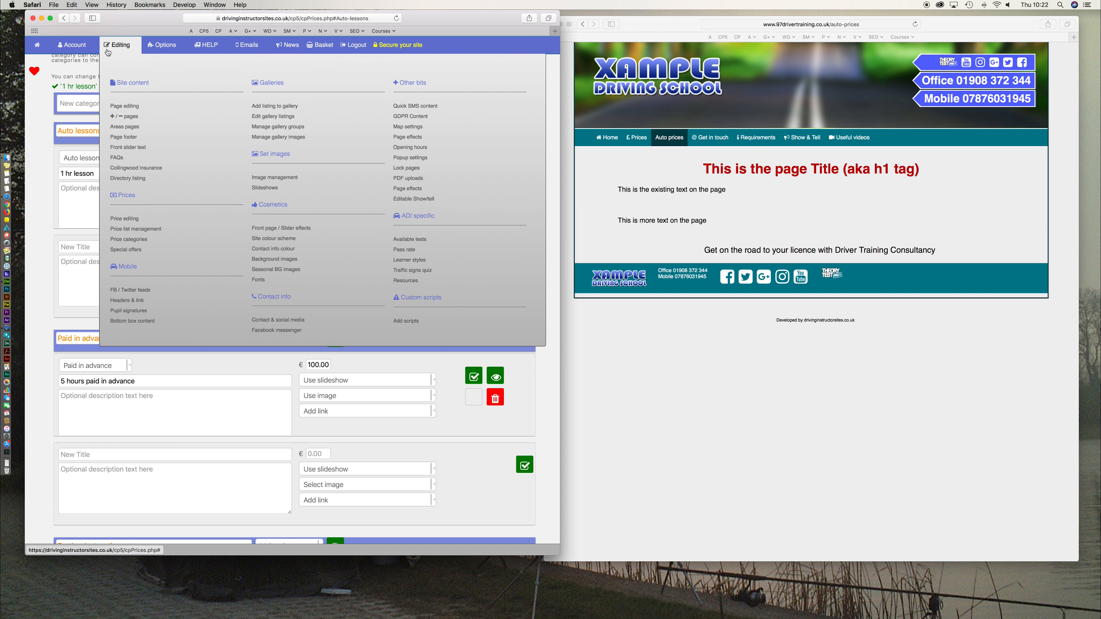
pyautogui.scroll(-1, 145, 235)
pyautogui.click(145, 230)
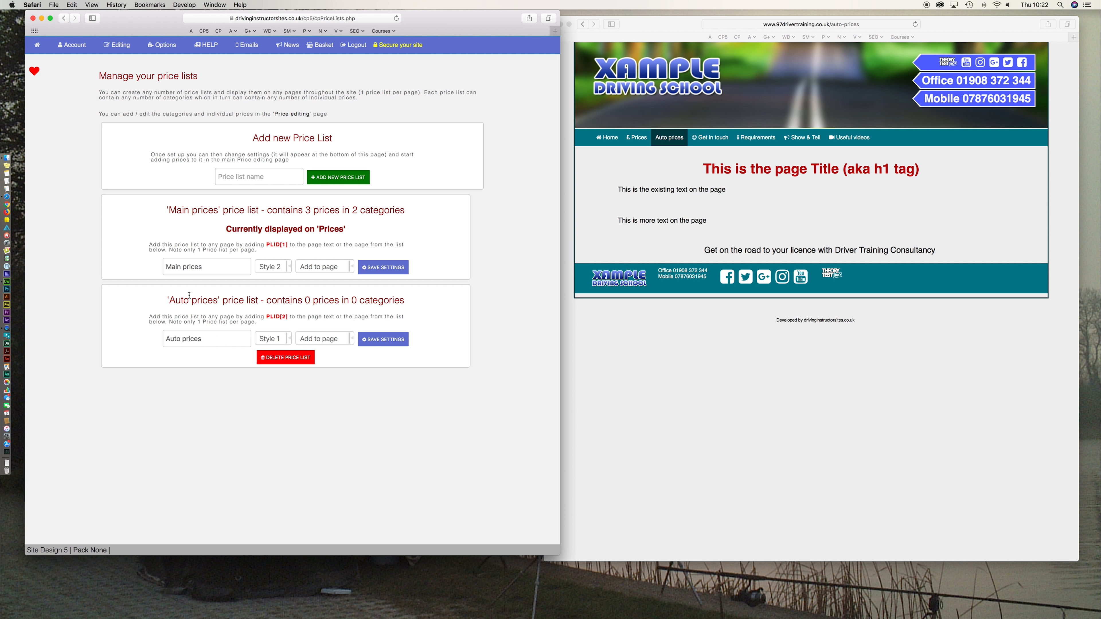
pyautogui.moveTo(170, 300); pyautogui.dragTo(410, 303)
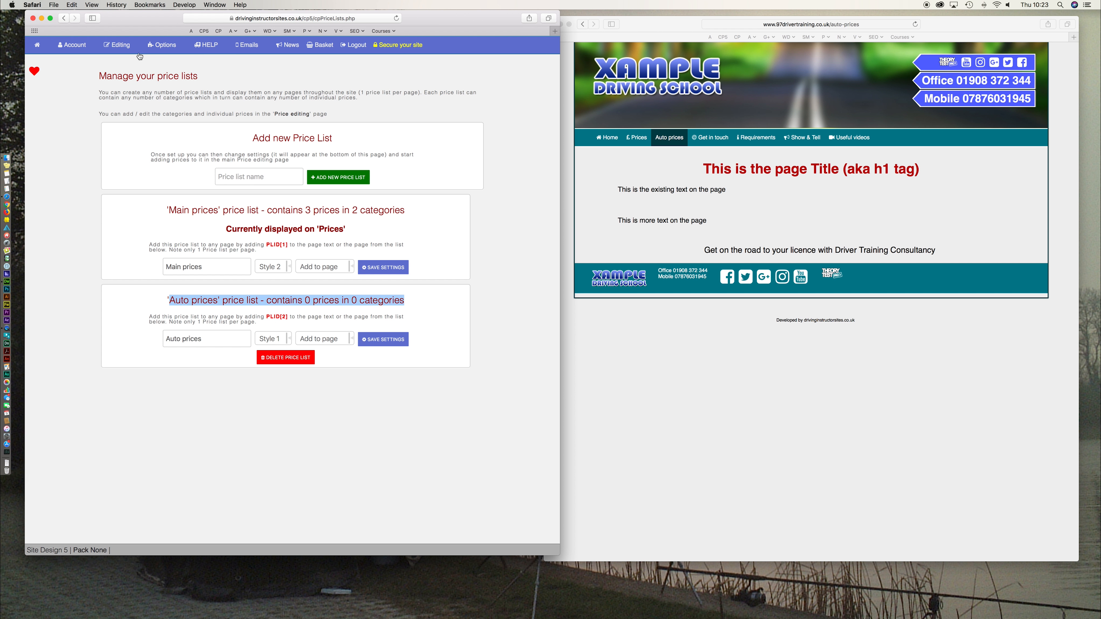
pyautogui.click(117, 45)
pyautogui.click(121, 219)
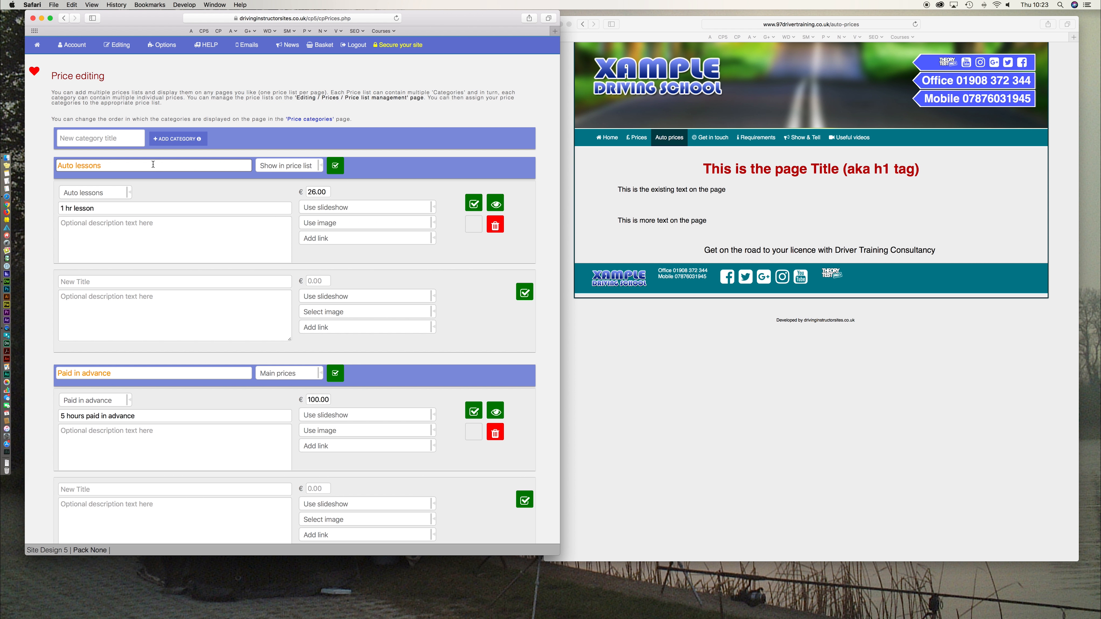
# - Choose Auto prices as the Auto lessons category's price list and save the assignment
pyautogui.click(314, 172)
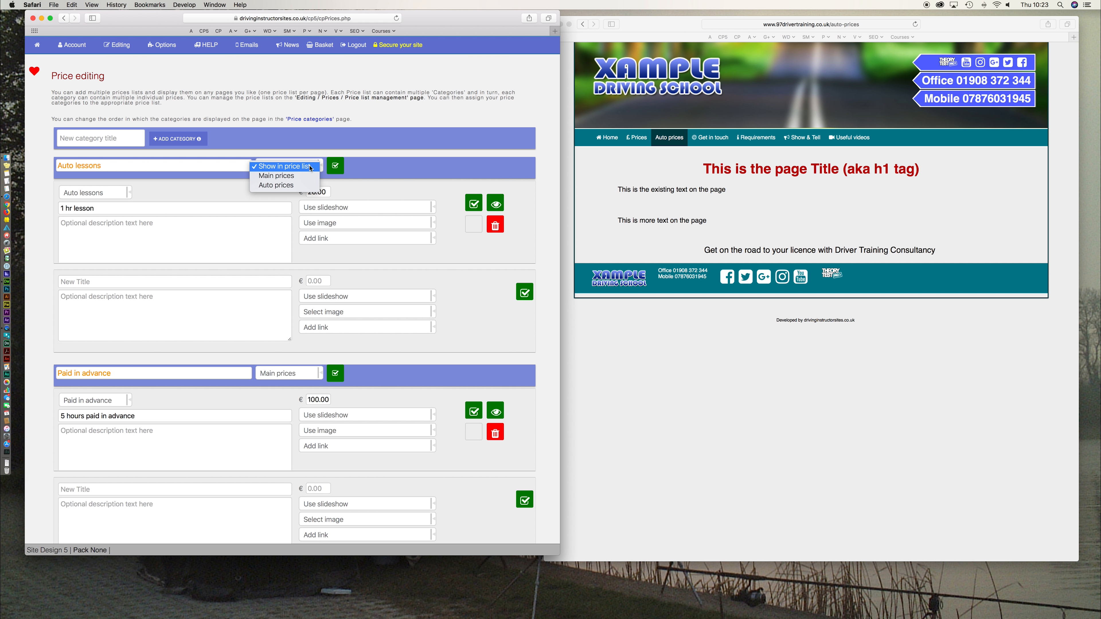
pyautogui.click(303, 166)
pyautogui.click(303, 166)
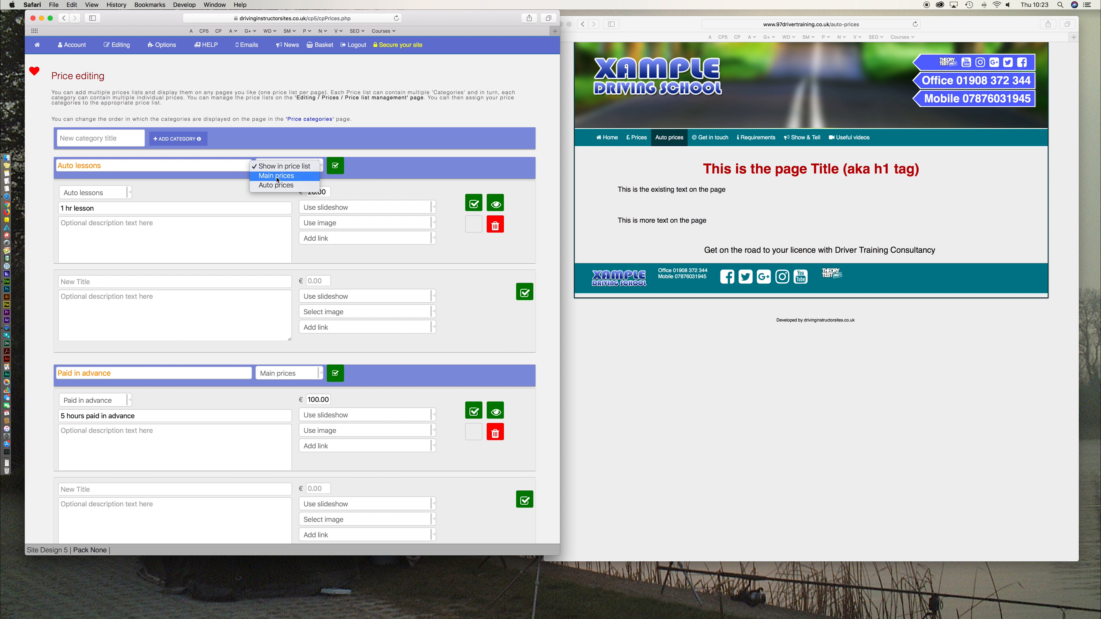
pyautogui.click(278, 187)
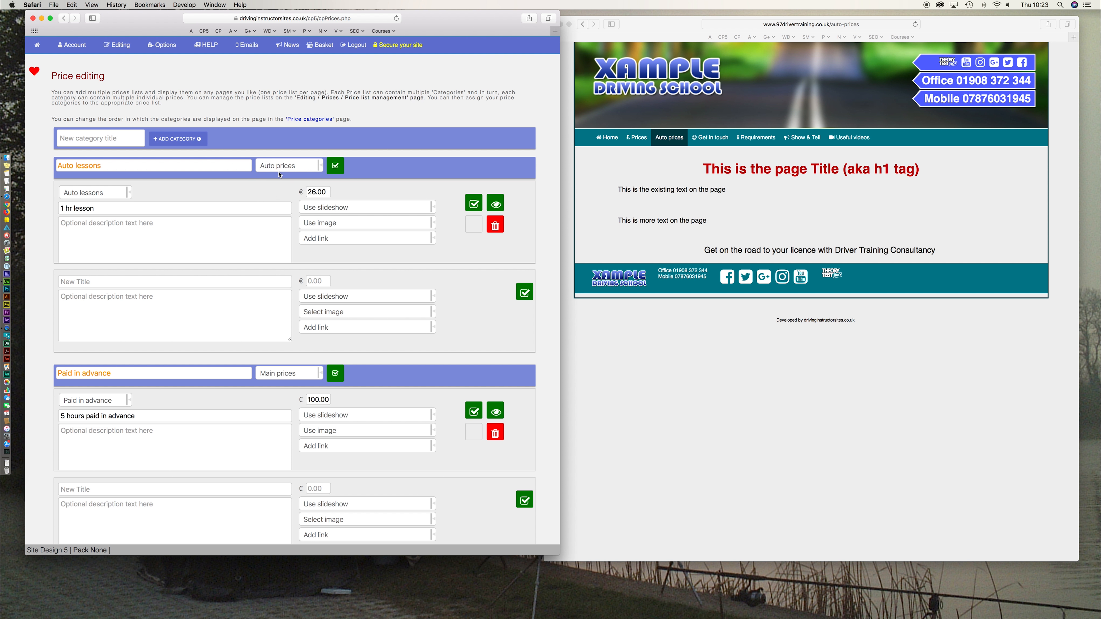
pyautogui.click(336, 168)
pyautogui.click(117, 45)
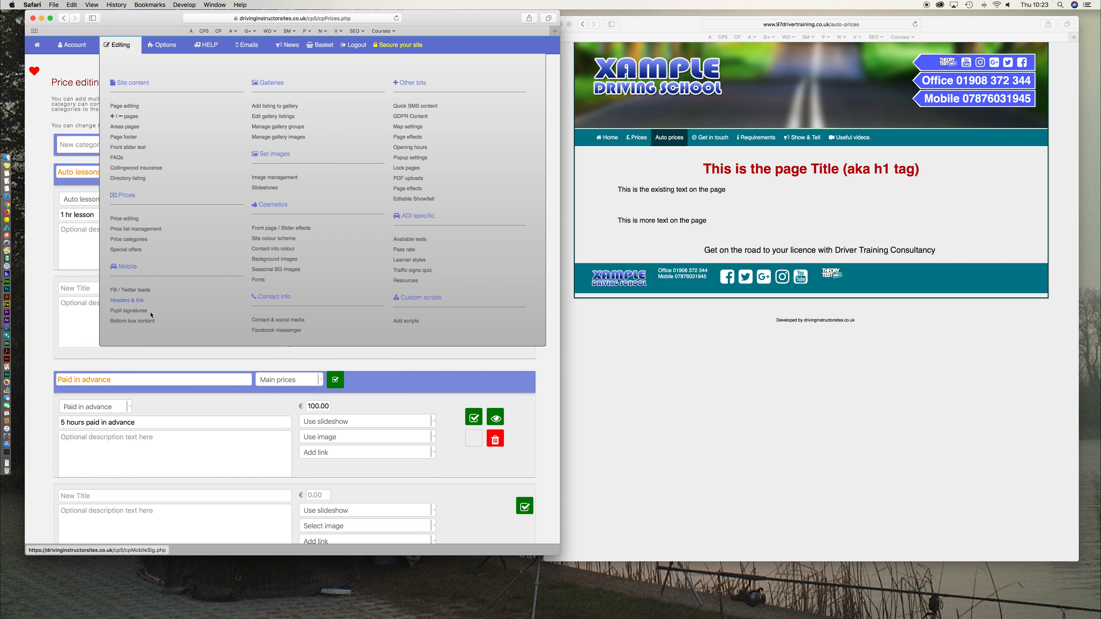
# - Open price list management and review the Auto prices list's details and display page
pyautogui.click(128, 229)
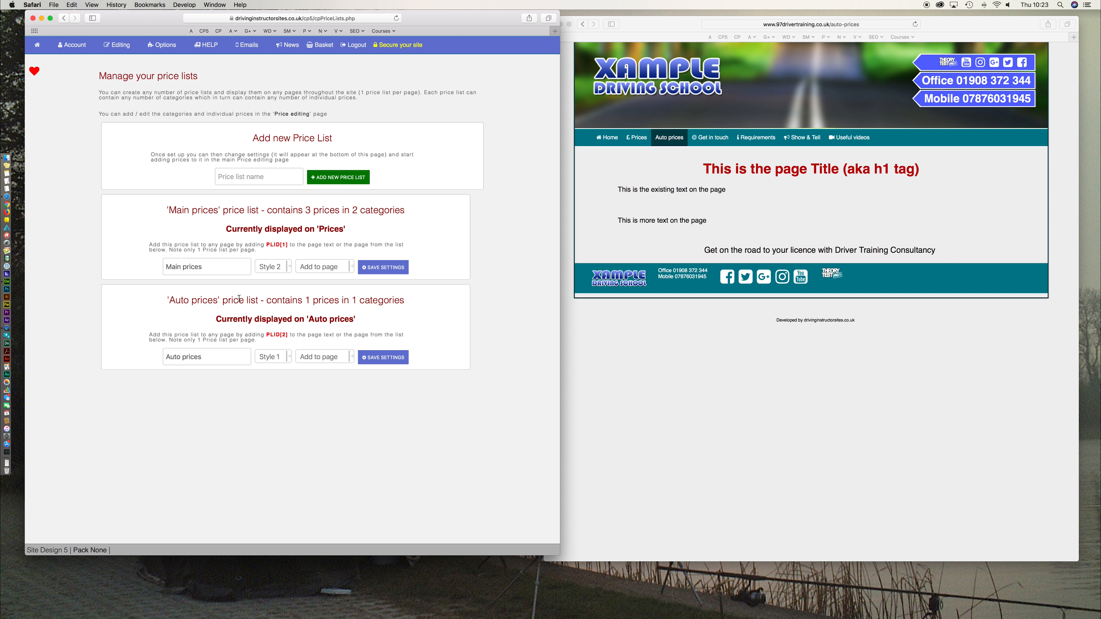
pyautogui.moveTo(277, 300); pyautogui.dragTo(393, 301)
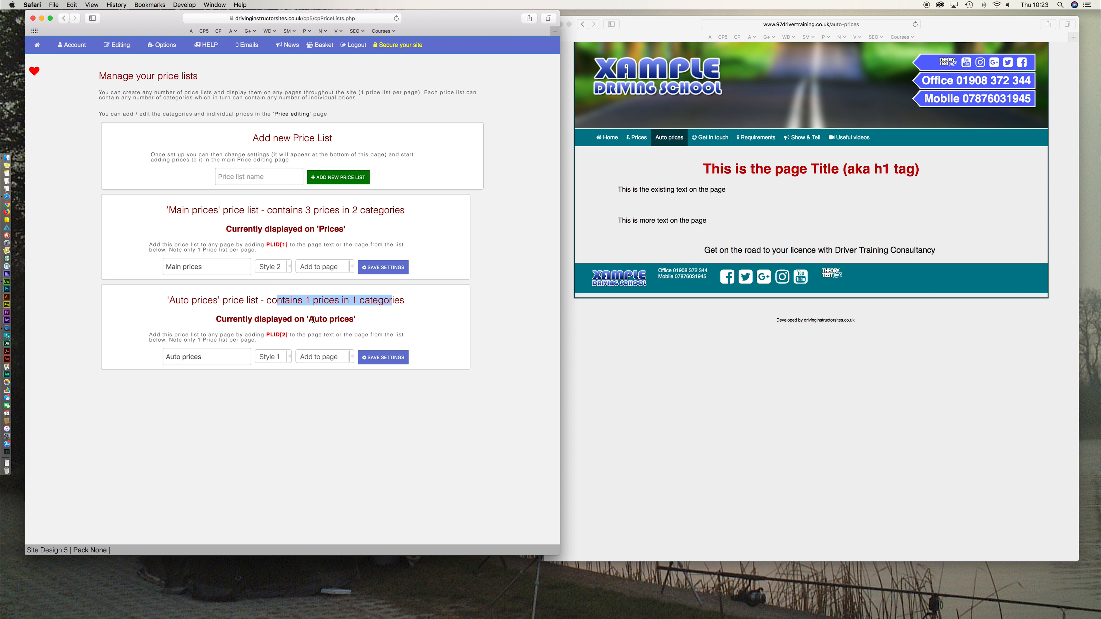
pyautogui.moveTo(310, 320); pyautogui.dragTo(354, 319)
# - Reload the live site, view its Prices and Auto prices pages, then return to the admin
pyautogui.click(704, 396)
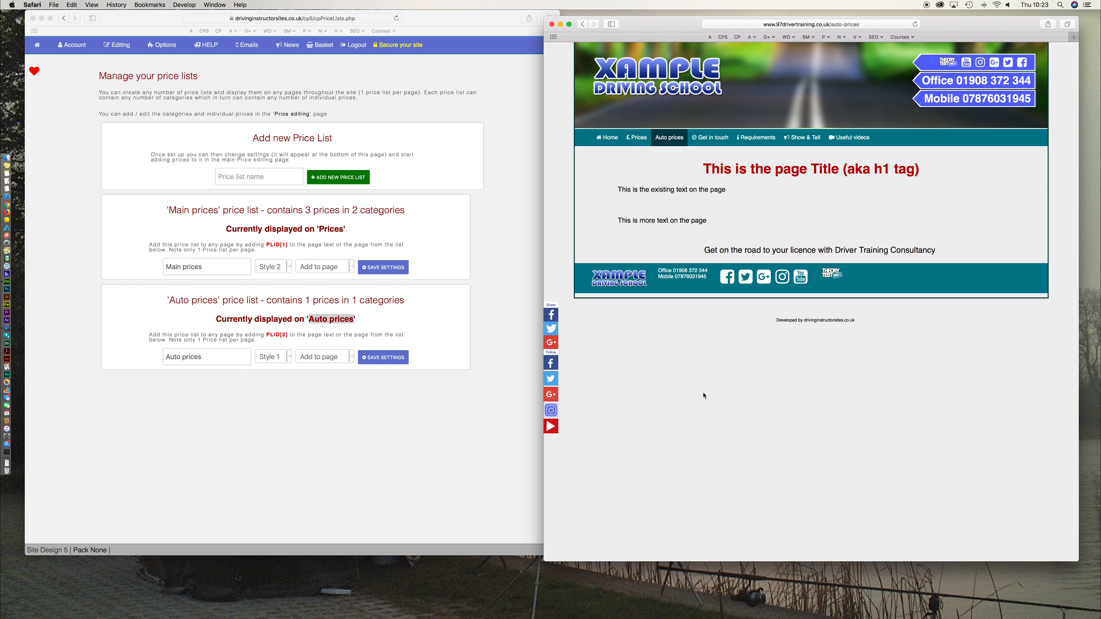
pyautogui.press('super+r')
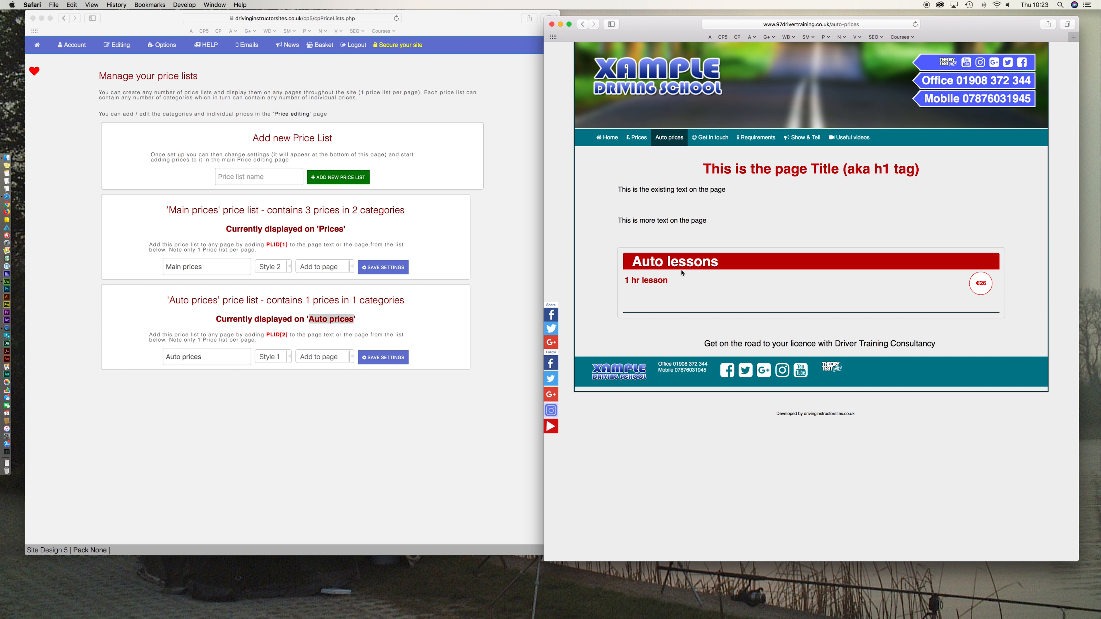
pyautogui.click(637, 138)
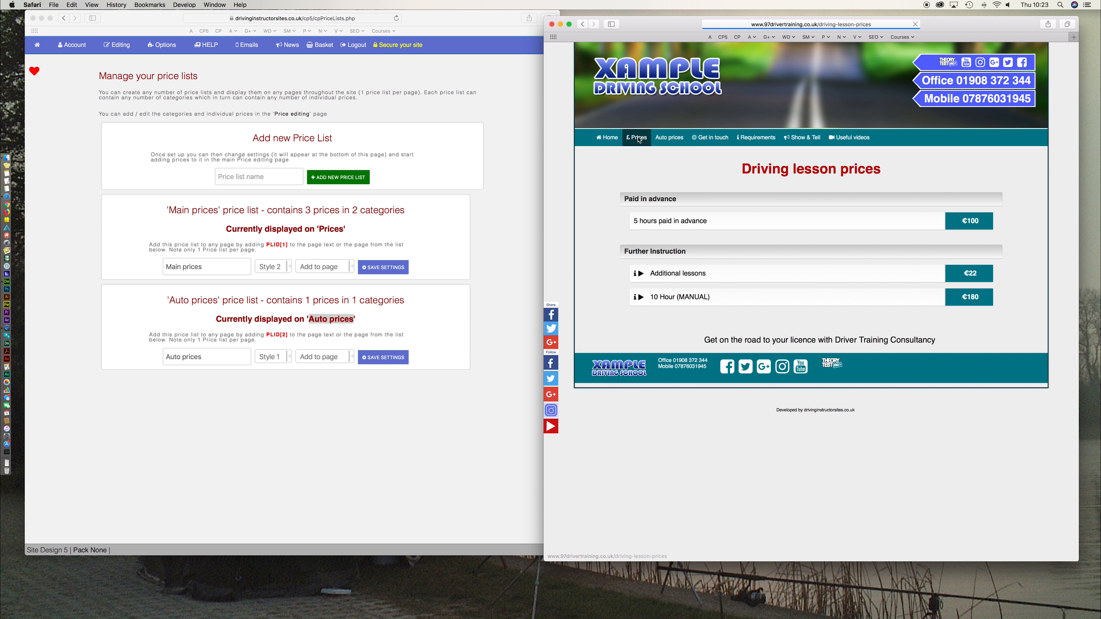
pyautogui.click(669, 137)
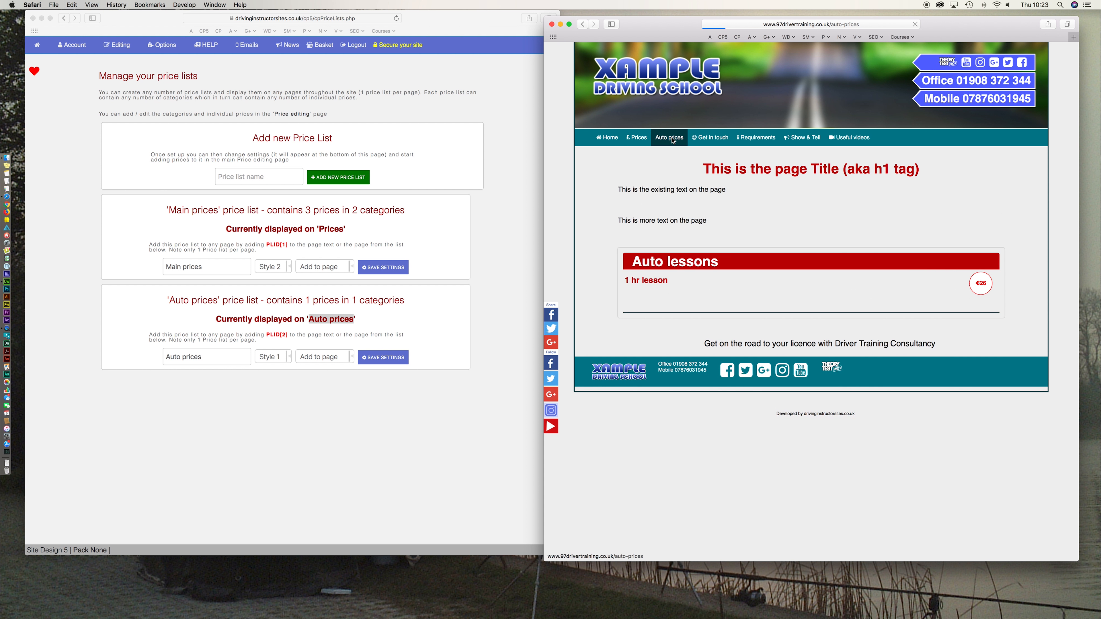
pyautogui.click(403, 409)
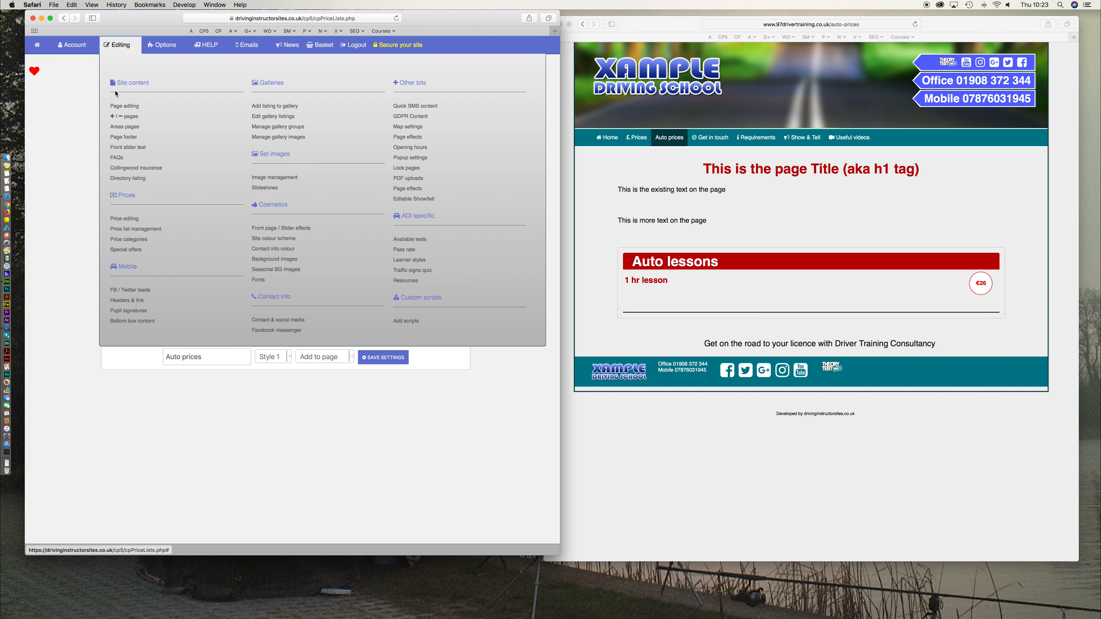
# - Set the Auto prices list's style to Style 2 and save the settings
pyautogui.moveTo(131, 56)
pyautogui.click(273, 356)
pyautogui.click(273, 372)
pyautogui.click(280, 366)
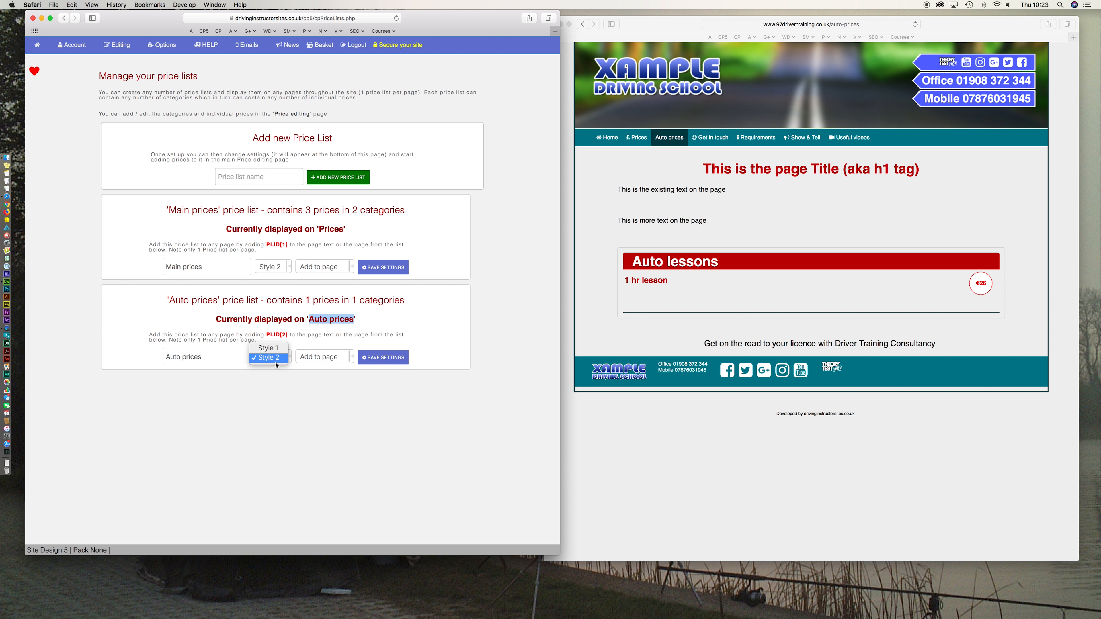
pyautogui.click(301, 423)
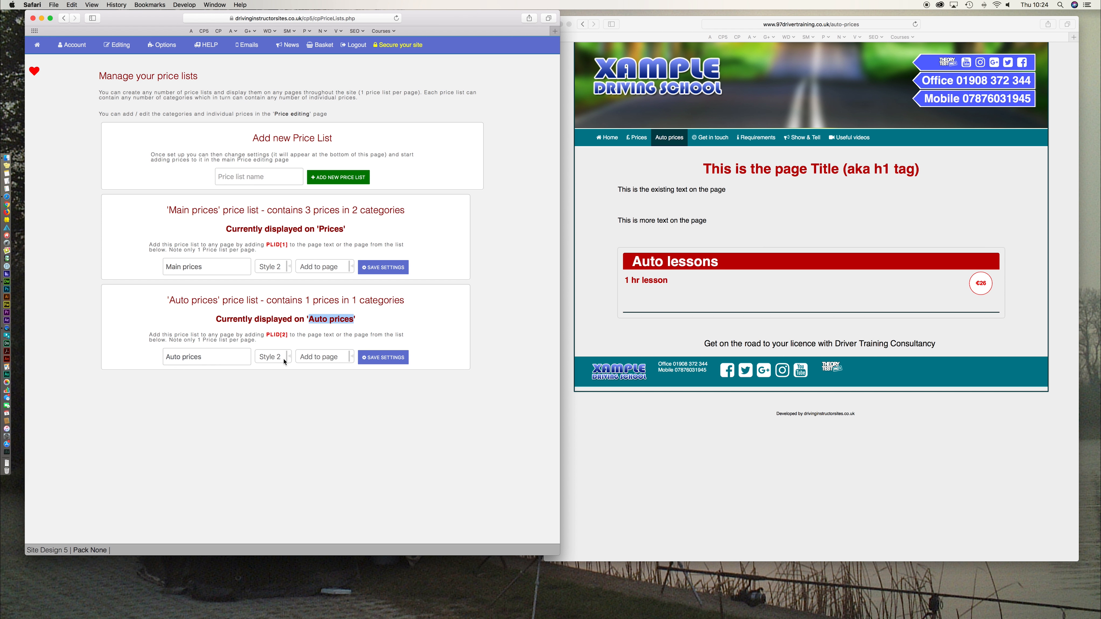
pyautogui.click(386, 362)
# - Reload the live Auto prices page to see the new style, then return to the admin
pyautogui.click(708, 508)
pyautogui.press('super+r')
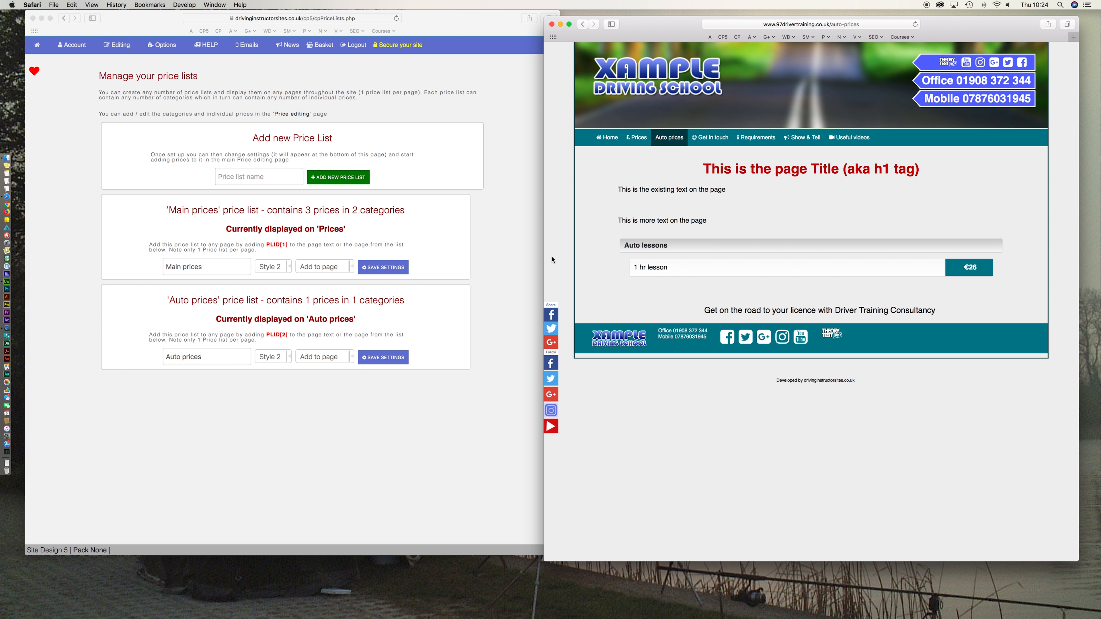
pyautogui.click(463, 462)
pyautogui.moveTo(123, 51)
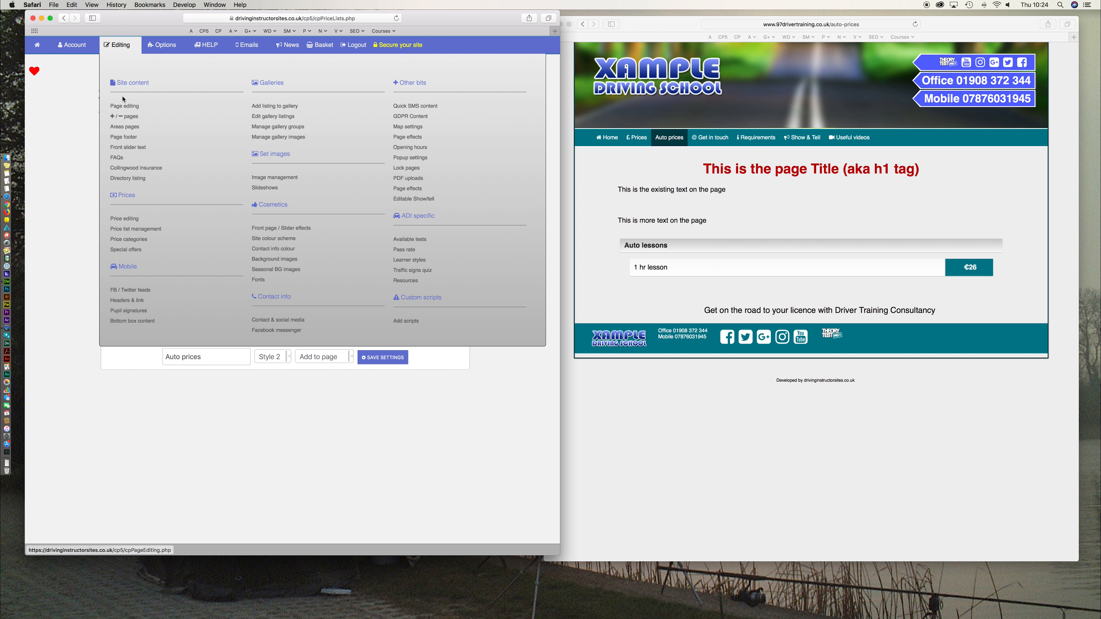
# - Open the Auto prices page in Page editing and locate the PLID[2] snippet
pyautogui.click(125, 106)
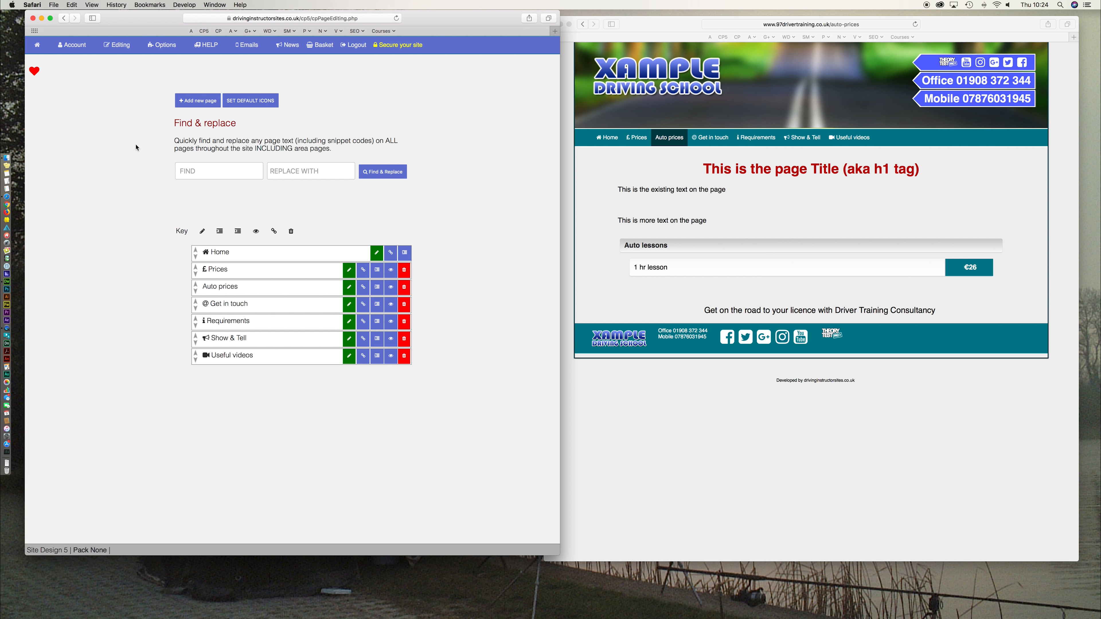
pyautogui.click(350, 289)
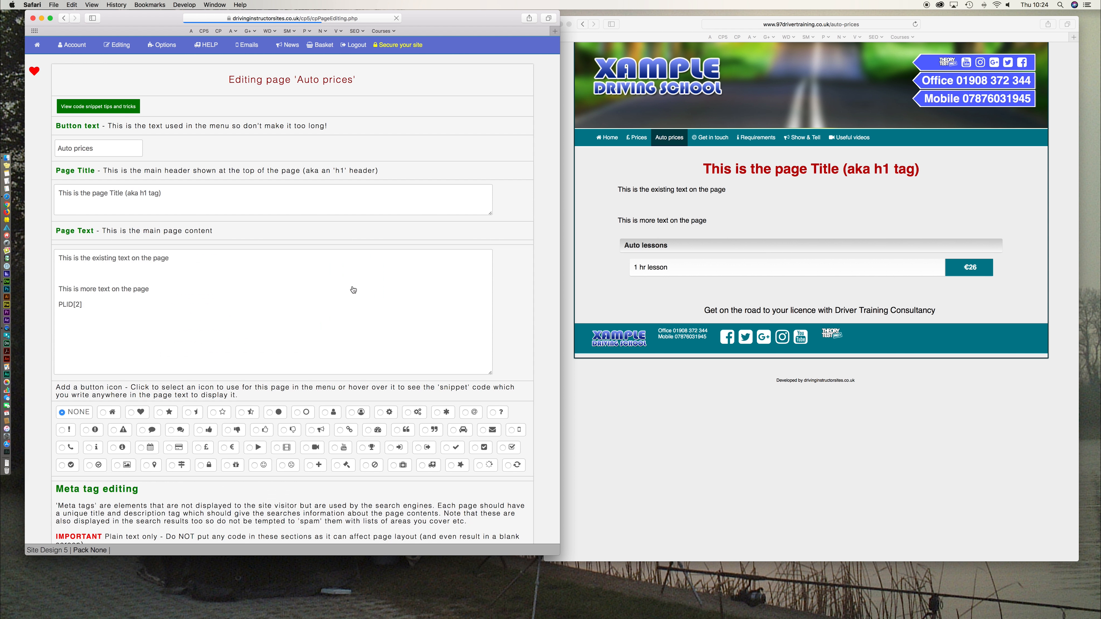
pyautogui.click(752, 205)
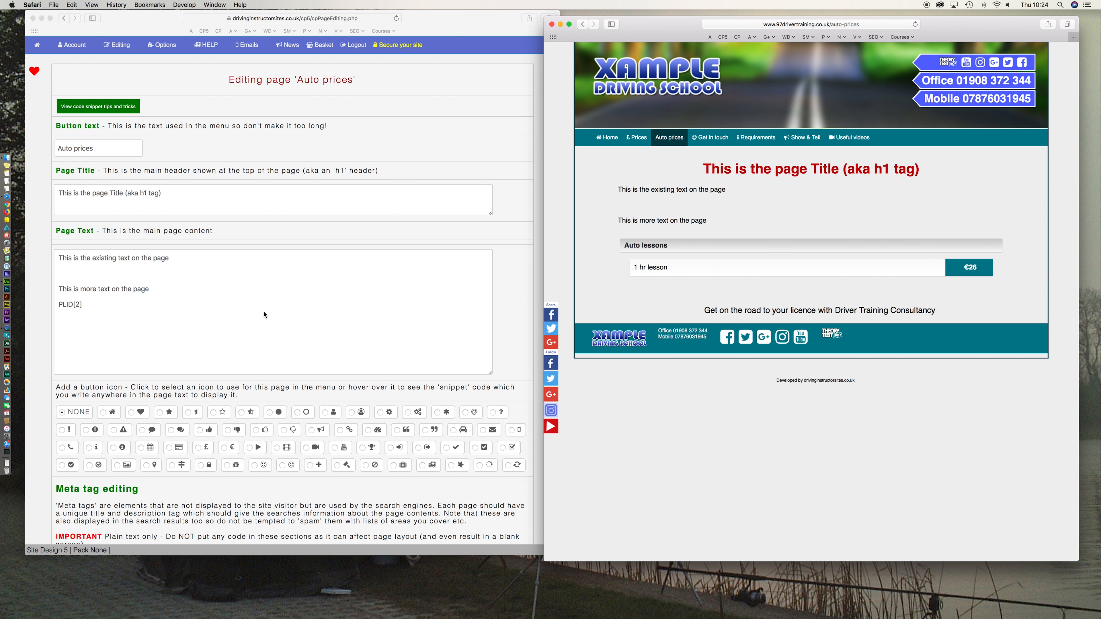
pyautogui.click(96, 307)
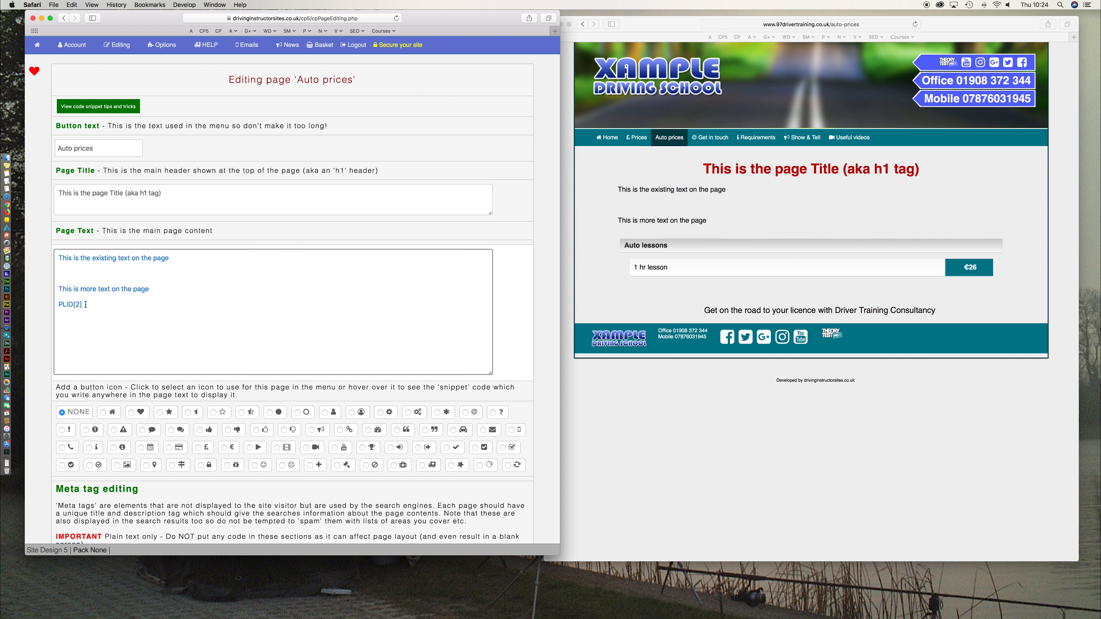
pyautogui.moveTo(85, 305); pyautogui.dragTo(58, 304)
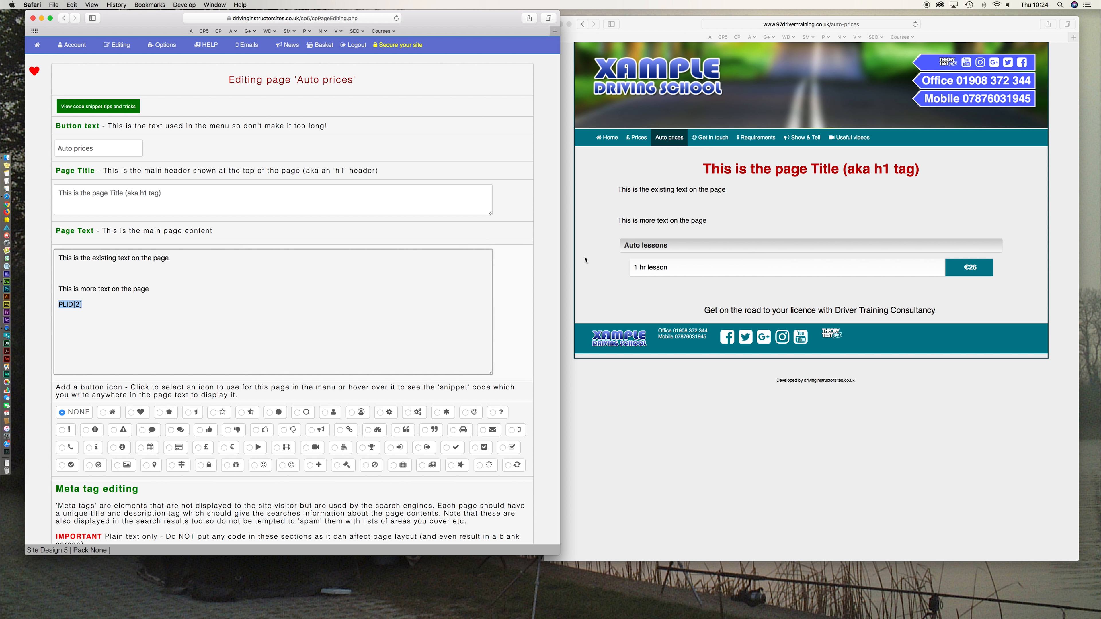
pyautogui.click(623, 206)
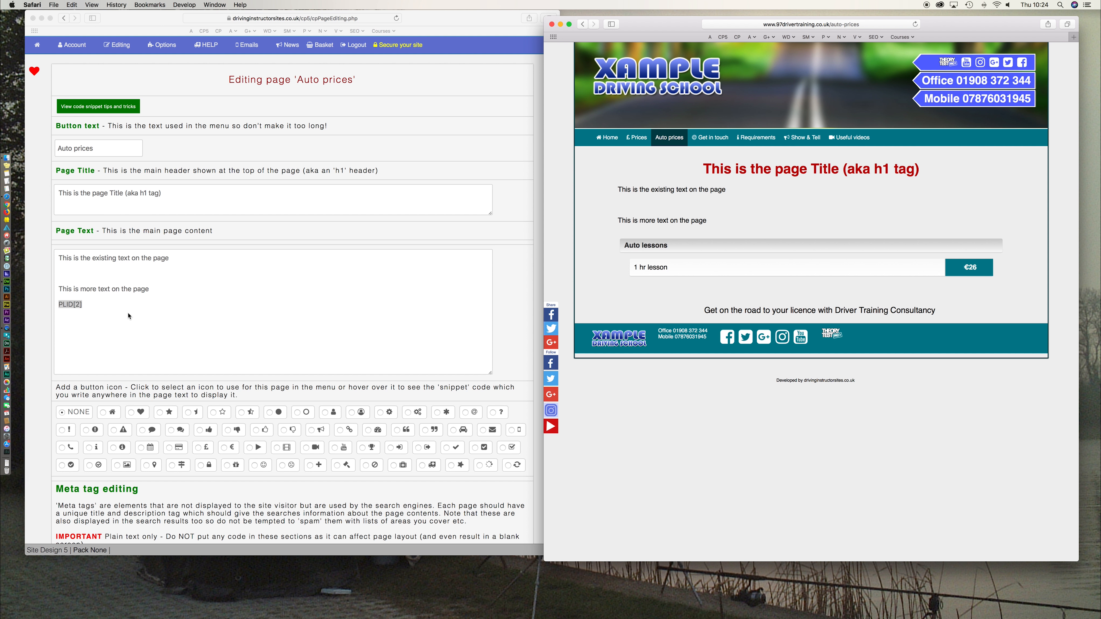
# - Move PLID[2] onto the blank line between the two paragraphs and save the page
pyautogui.moveTo(89, 311); pyautogui.dragTo(57, 305)
pyautogui.press('cmd+x')
pyautogui.click(69, 274)
pyautogui.press('cmd+v')
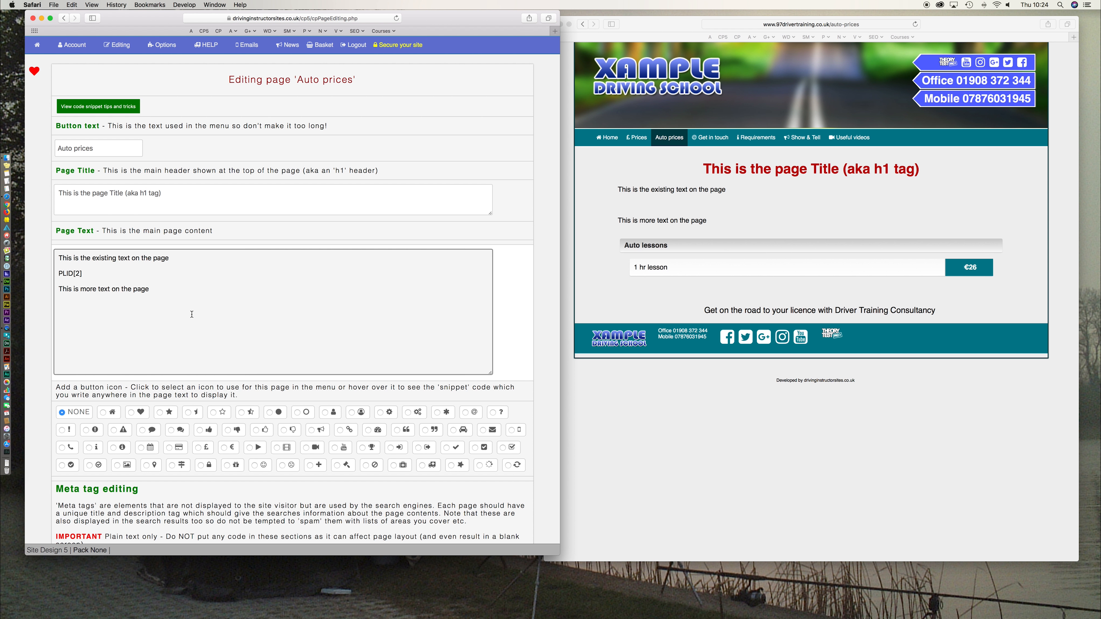
pyautogui.click(119, 150)
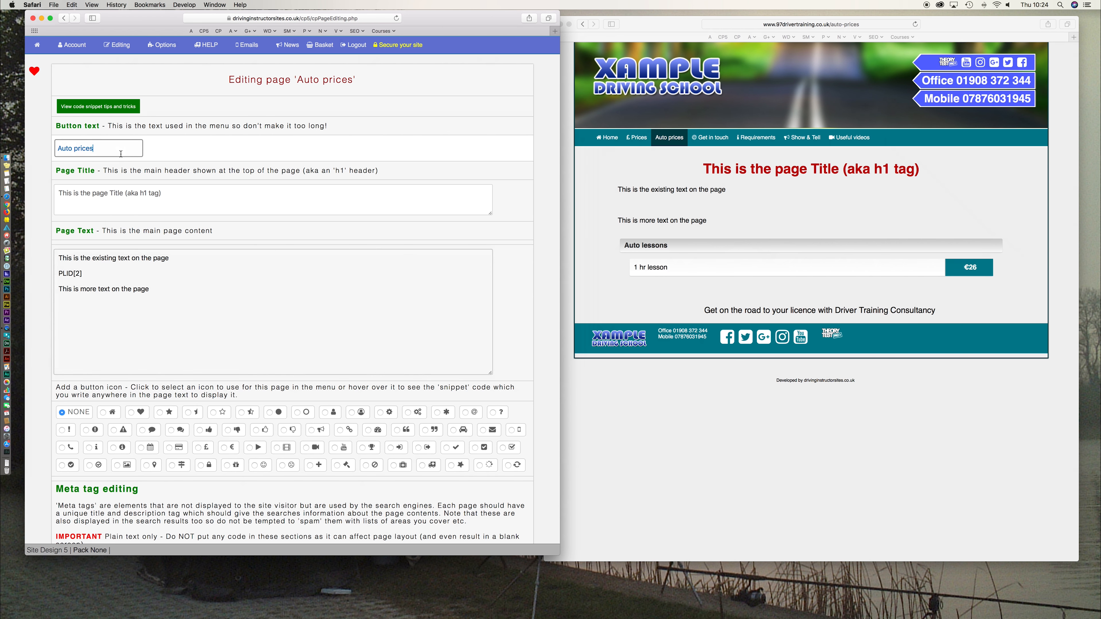
pyautogui.scroll(-10, 158, 204)
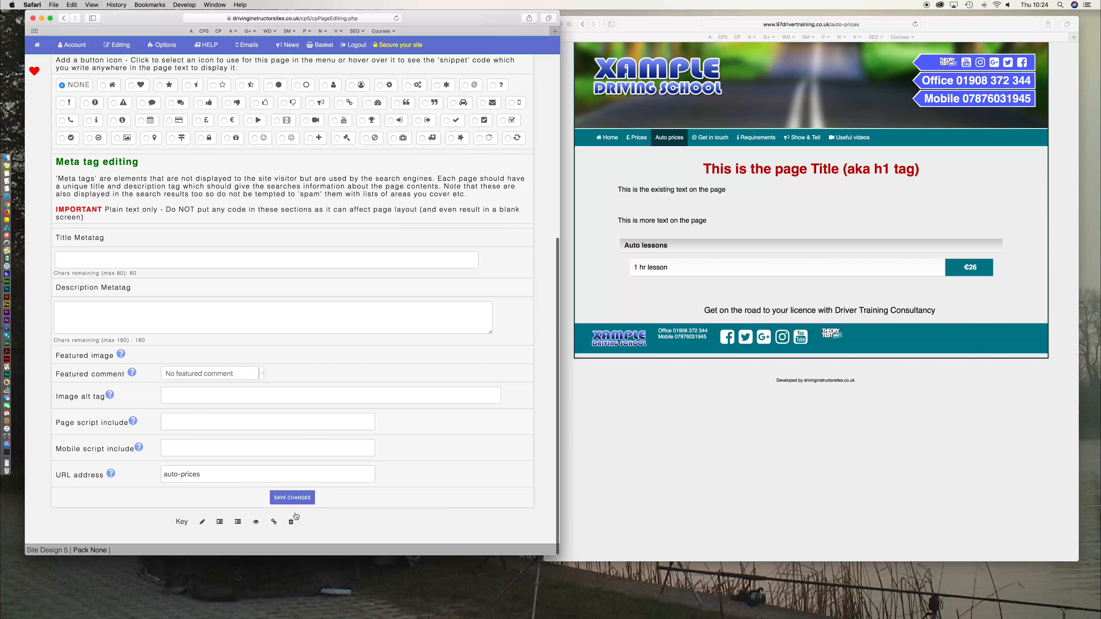
pyautogui.click(292, 497)
pyautogui.click(711, 486)
# - Reload the live Auto prices page and check its two paragraphs
pyautogui.press('super+r')
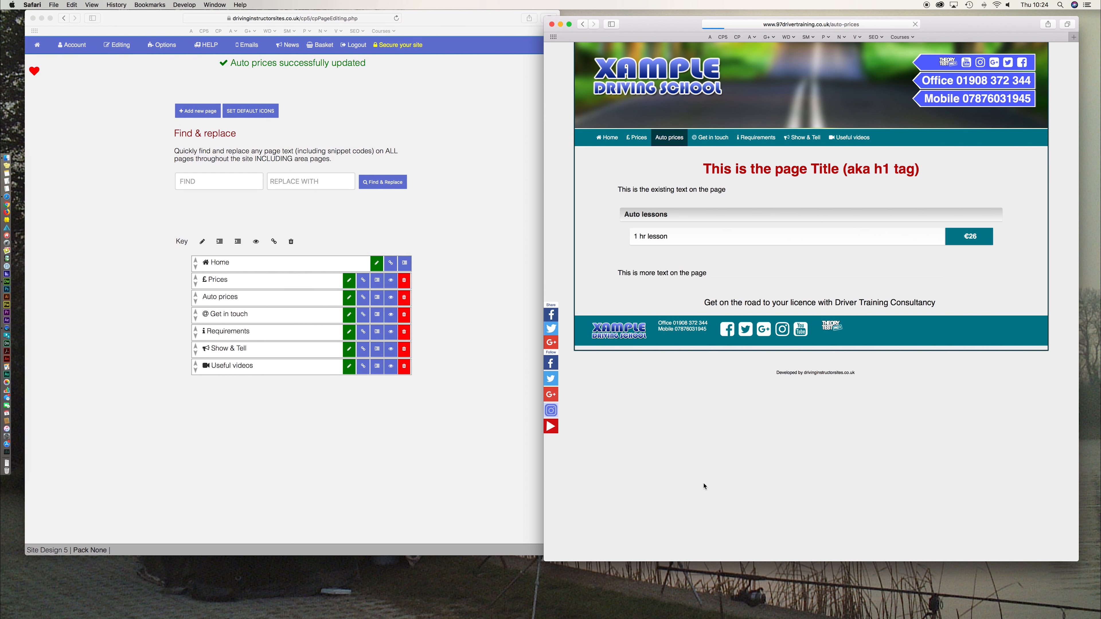
pyautogui.moveTo(626, 189); pyautogui.dragTo(713, 191)
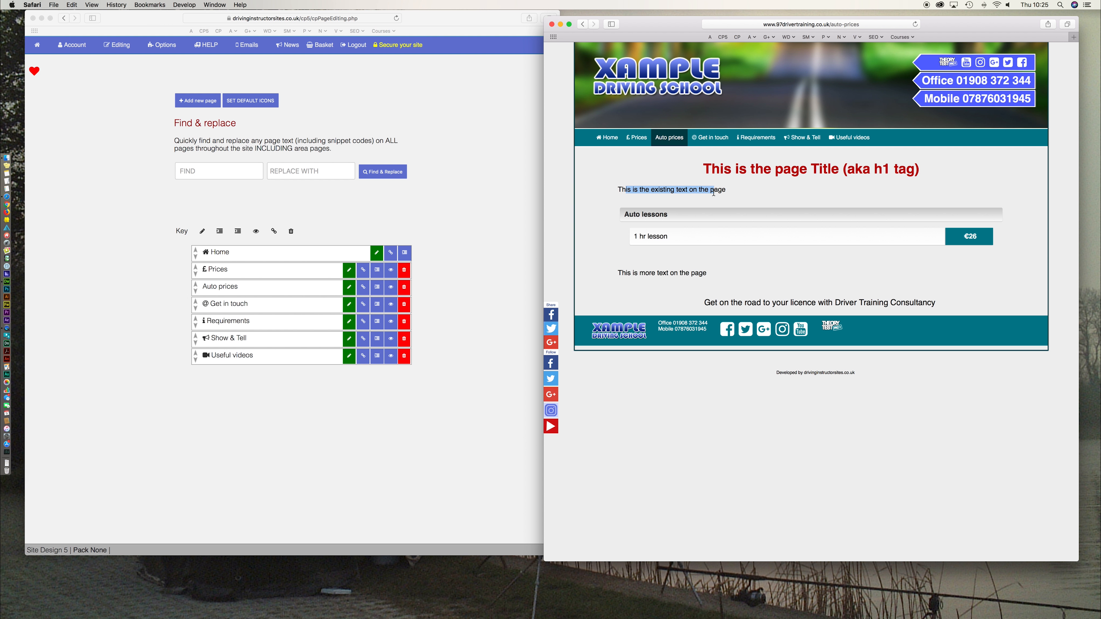
pyautogui.moveTo(634, 273); pyautogui.dragTo(726, 278)
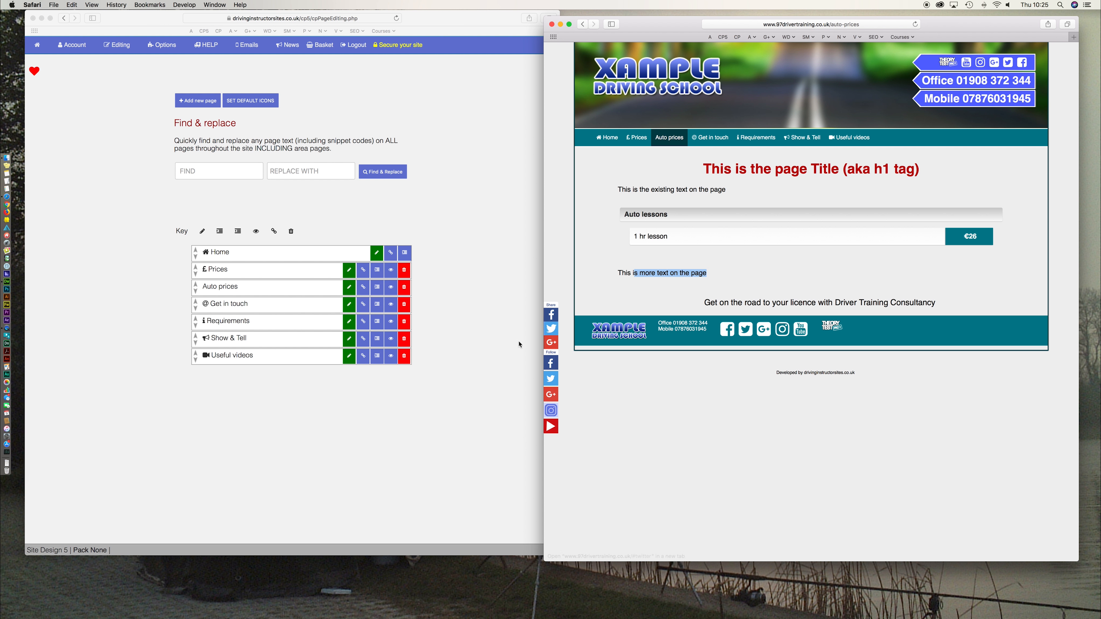
# - Reopen the Auto prices page editor from the admin page list
pyautogui.click(336, 407)
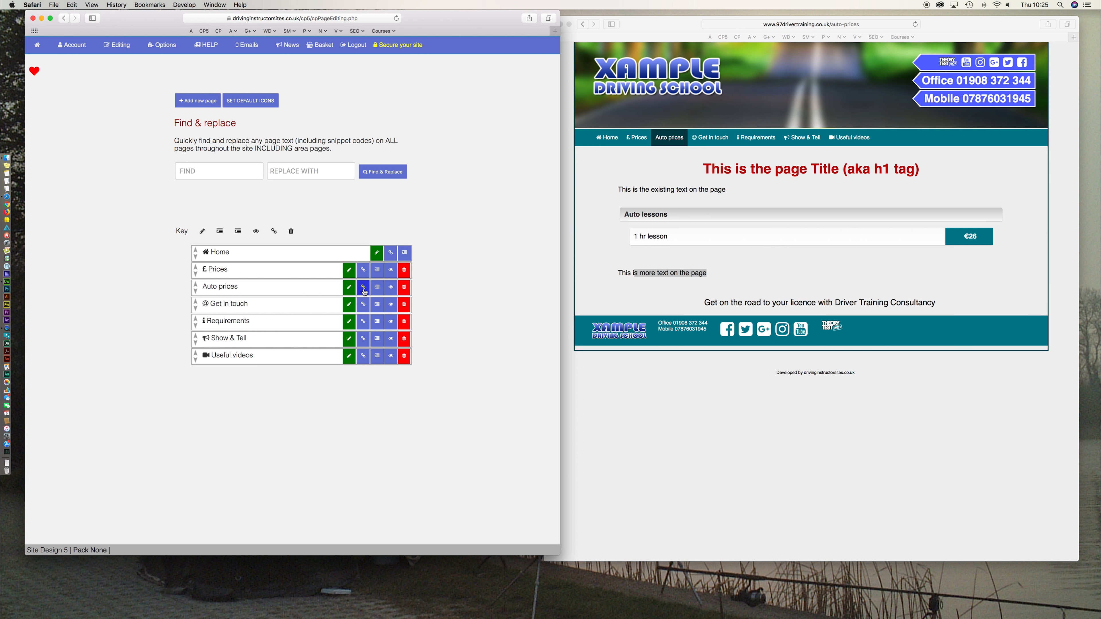
pyautogui.click(348, 288)
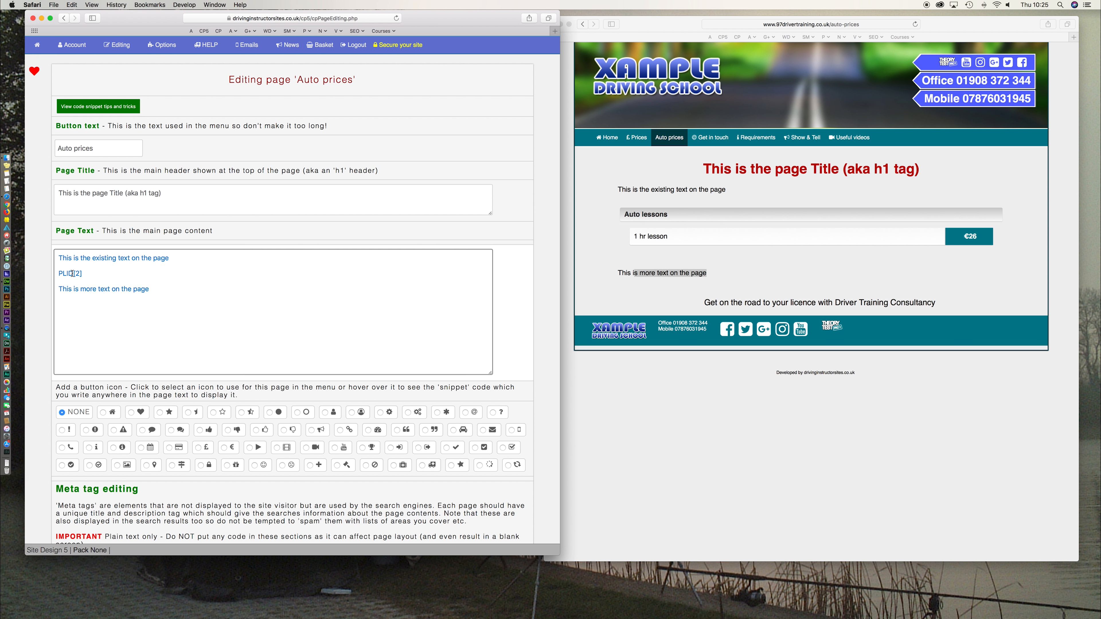
pyautogui.click(108, 273)
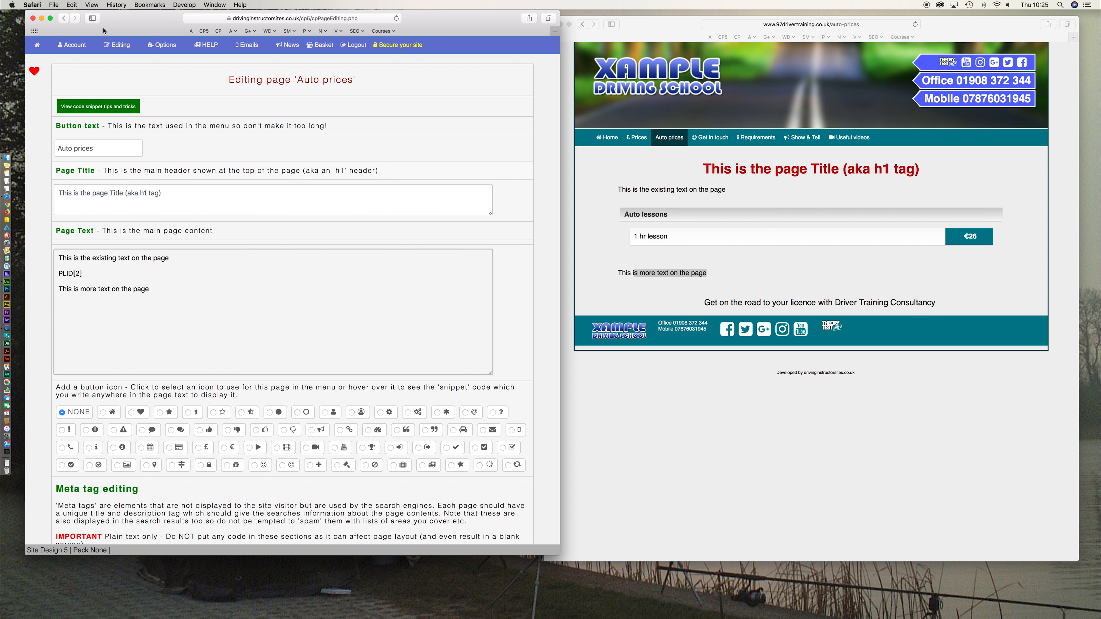
pyautogui.click(125, 46)
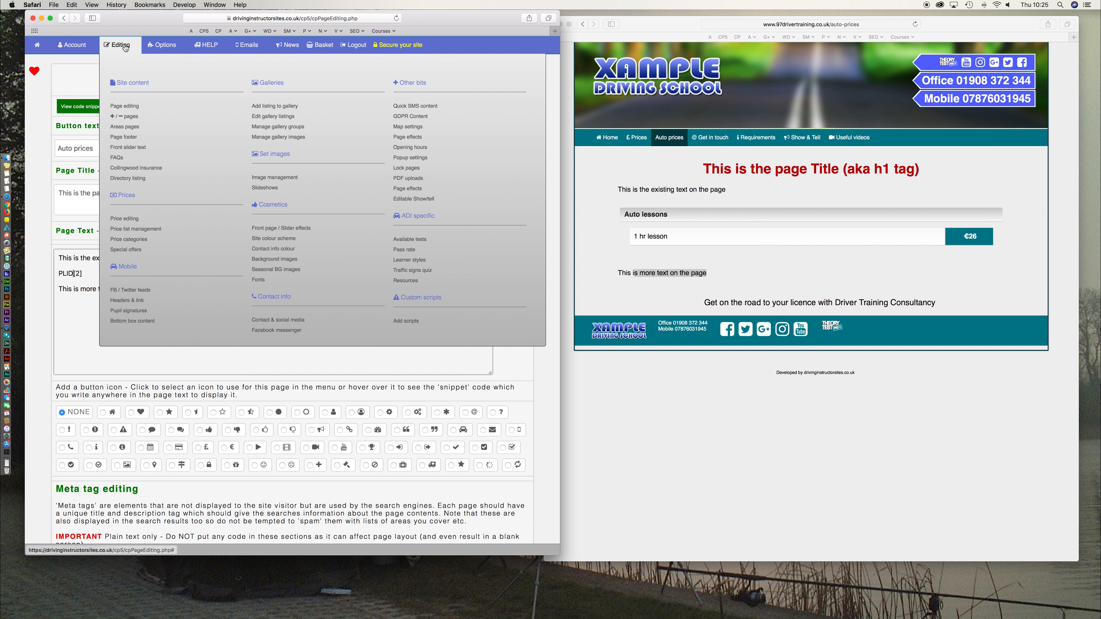
# - Open price list management in a new tab and compare the PLID[1] and PLID[2] codes
pyautogui.keyDown('super'); pyautogui.click(132, 230); pyautogui.keyUp('super')
pyautogui.click(421, 41)
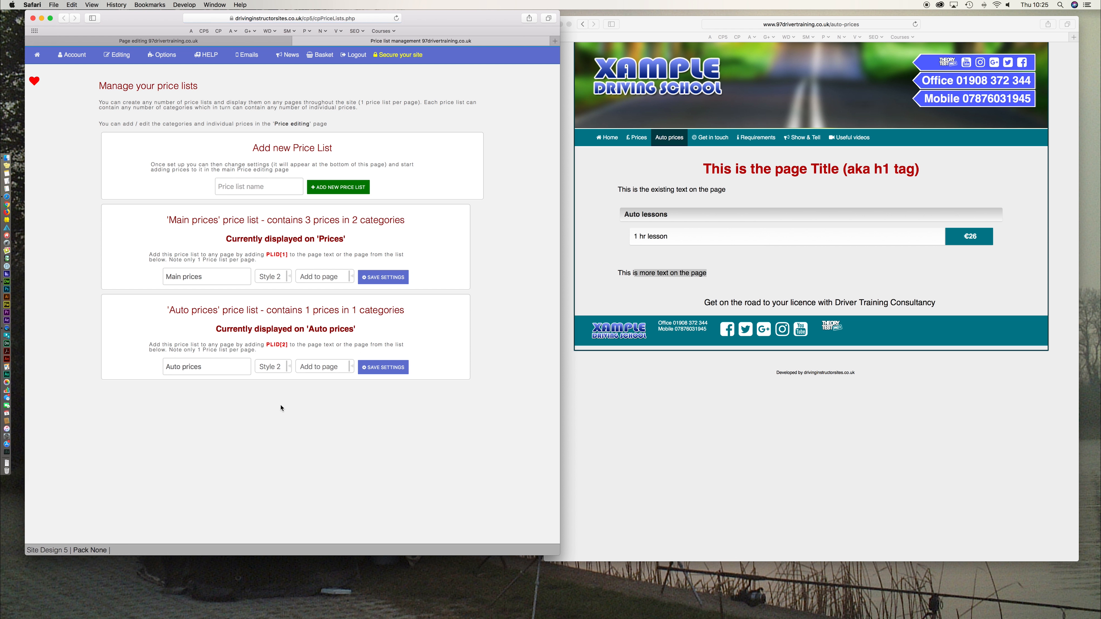
pyautogui.moveTo(267, 344); pyautogui.dragTo(289, 345)
pyautogui.click(273, 352)
pyautogui.moveTo(267, 255); pyautogui.dragTo(287, 255)
pyautogui.moveTo(267, 345); pyautogui.dragTo(288, 345)
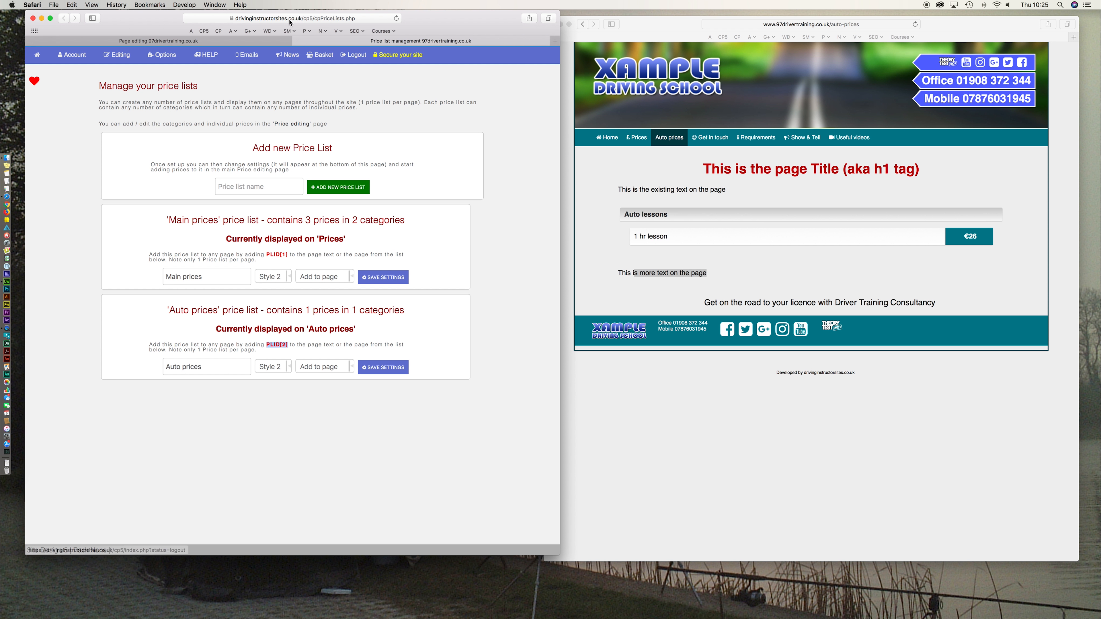
# - Change the page text to 'PLID [2]' with a space and add a blank line after it
pyautogui.click(220, 46)
pyautogui.click(151, 287)
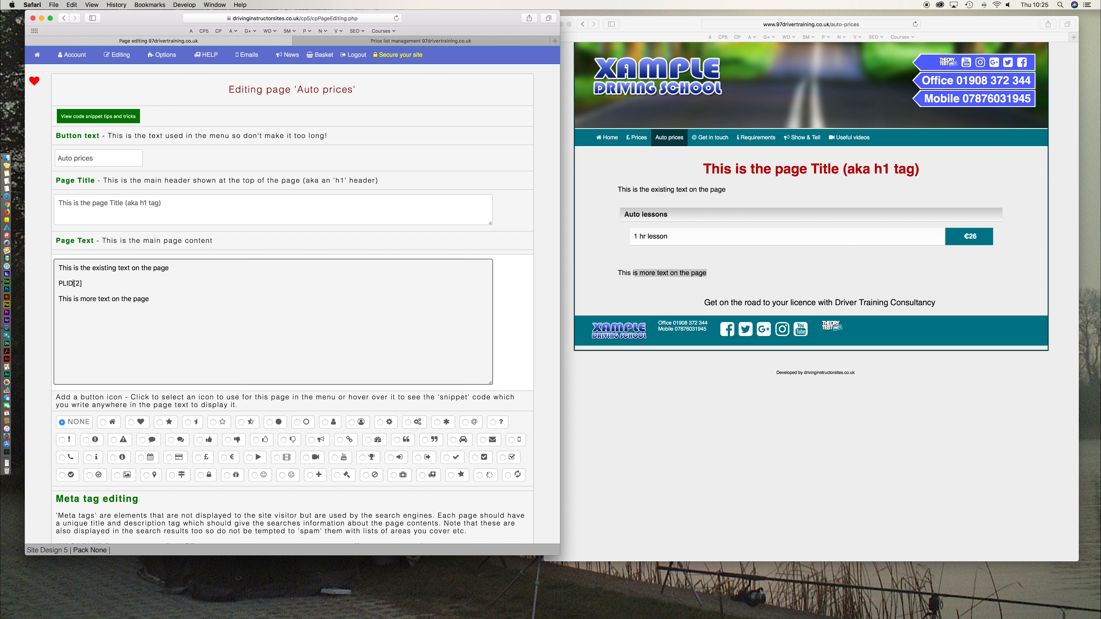
pyautogui.press('Left')
pyautogui.press('Left')
pyautogui.press('Left')
pyautogui.press('Right')
pyautogui.press('Right')
pyautogui.press('Right')
pyautogui.press('Return')
pyautogui.press('Return')
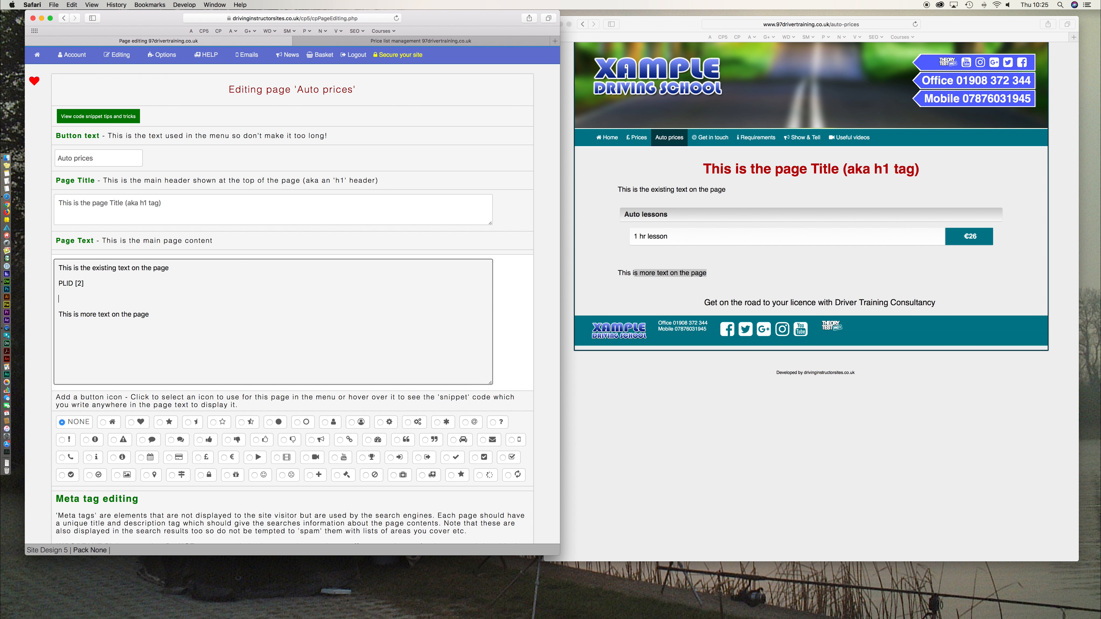
pyautogui.press('Up')
pyautogui.press('Up')
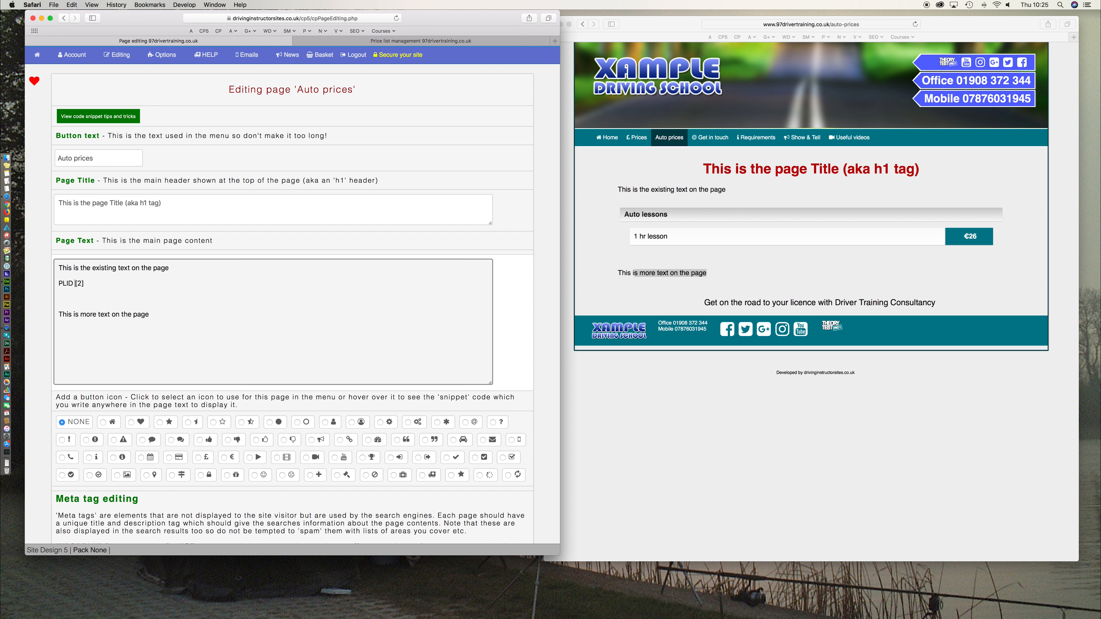